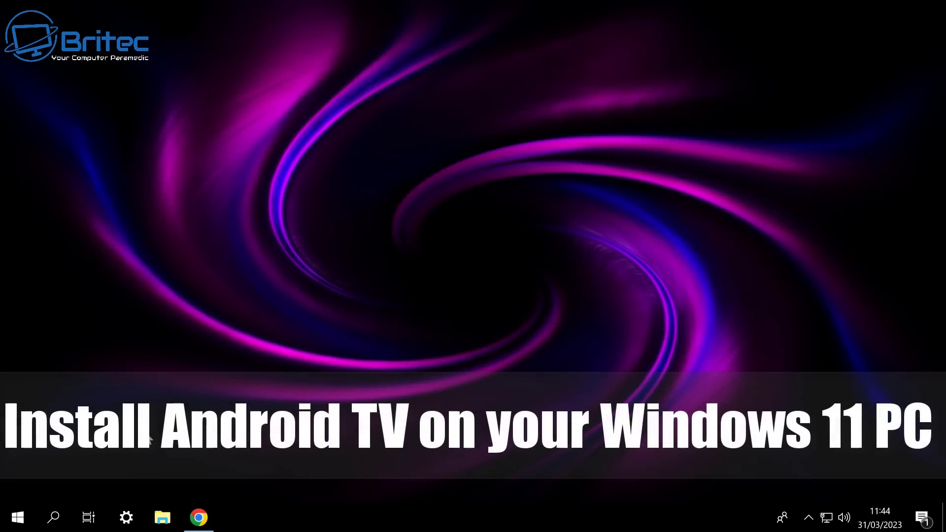
pyautogui.click(20, 510)
pyautogui.click(19, 450)
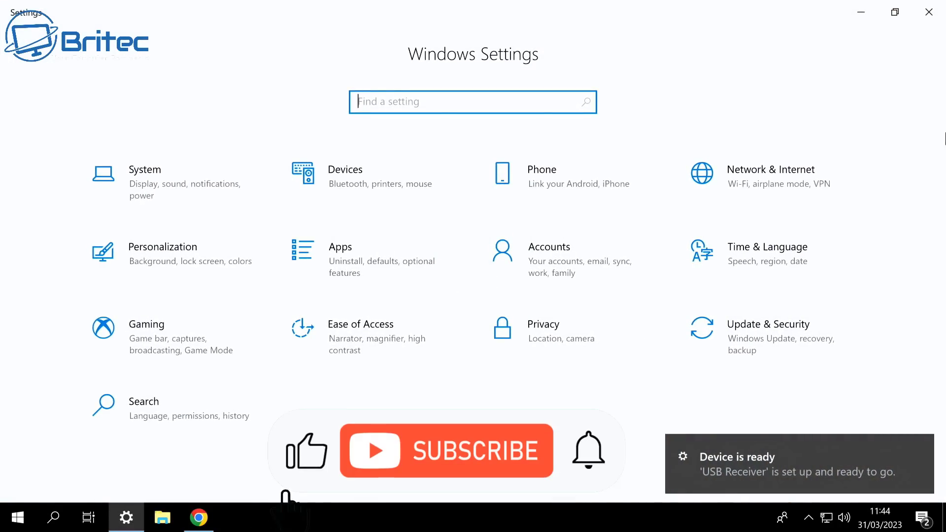
pyautogui.click(927, 13)
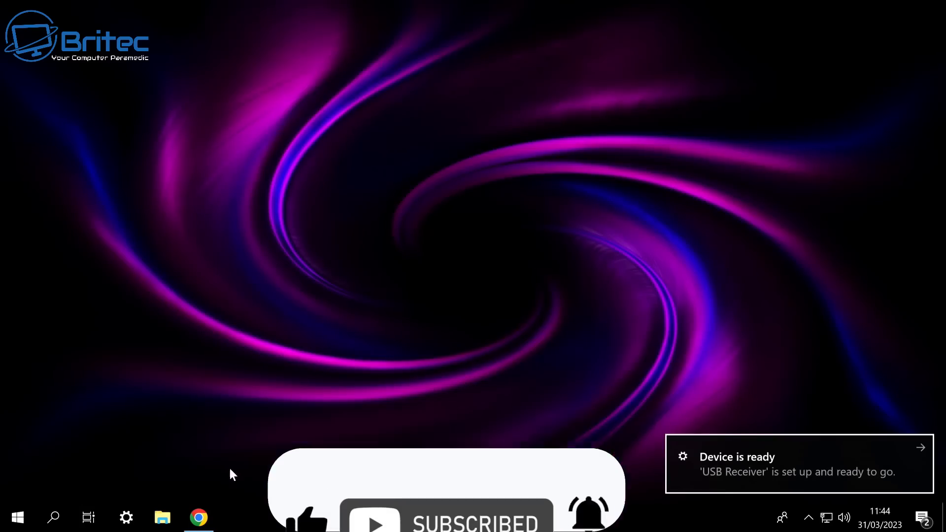
# Switch to Chrome, open the official Android Studio page from the search results, and accept its cookie notice
pyautogui.click(199, 518)
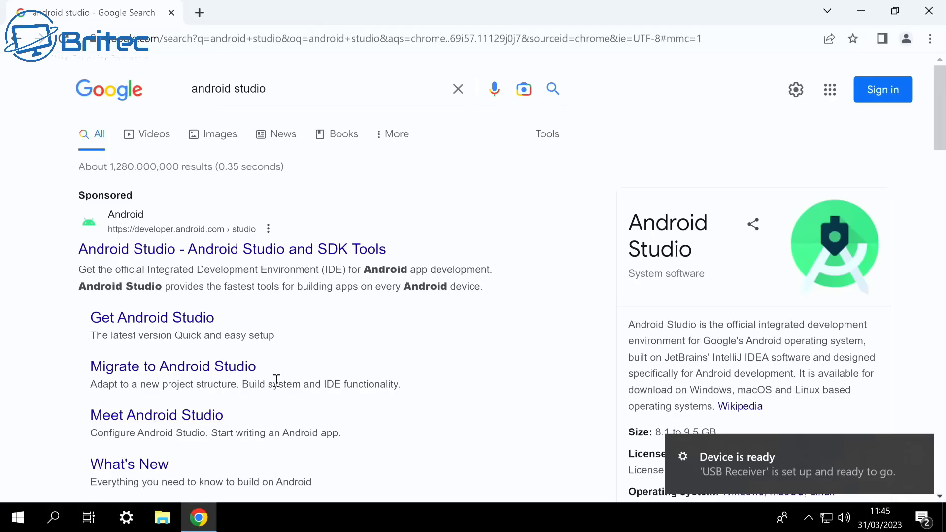
pyautogui.click(259, 249)
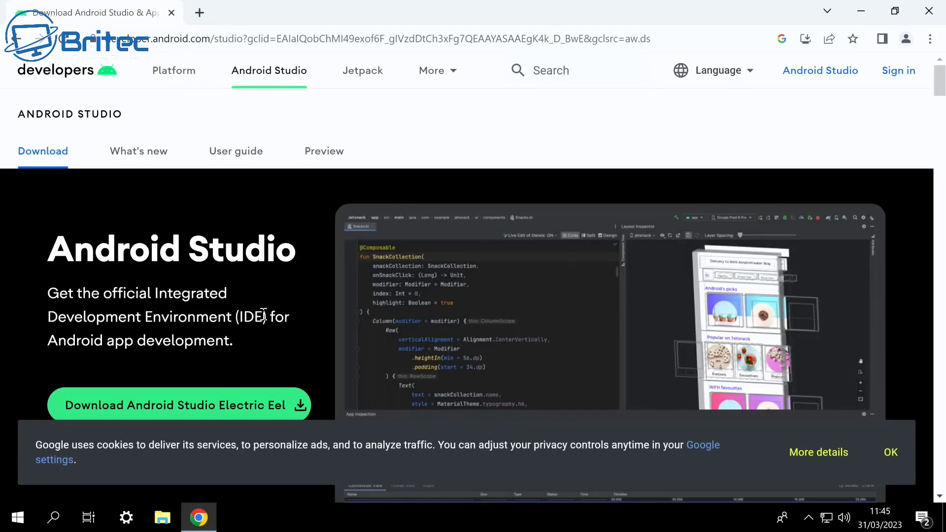
pyautogui.scroll(-1, 262, 312)
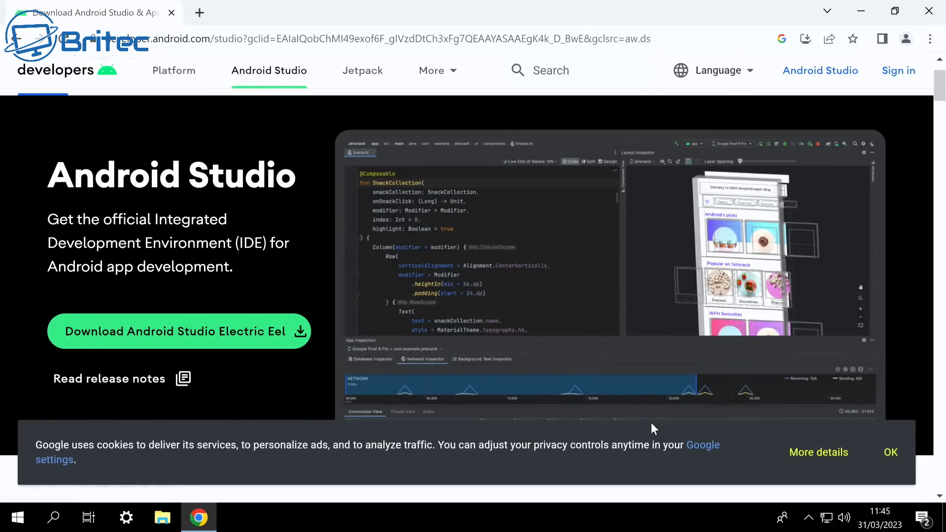
pyautogui.click(889, 455)
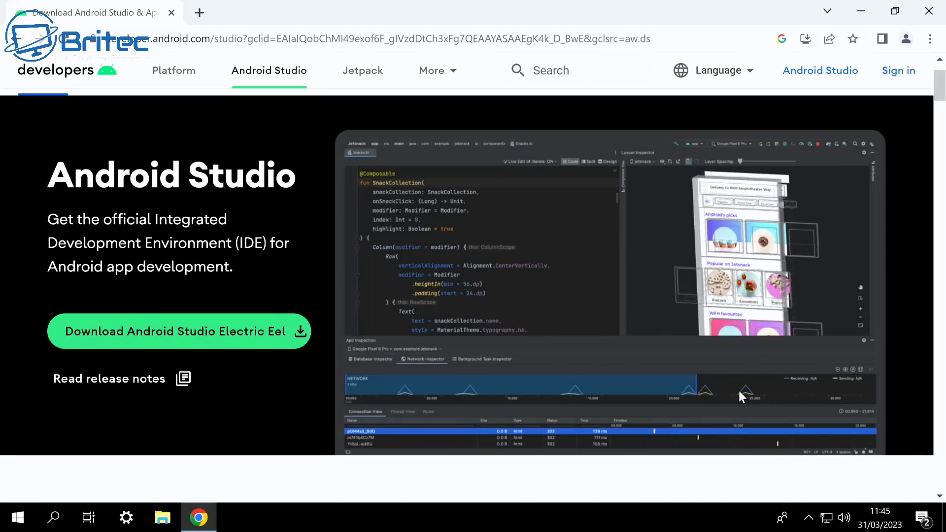
# Download Android Studio Electric Eel 2022.1.1 Patch 2 for Windows, agreeing to the terms and conditions
pyautogui.scroll(-3, 320, 235)
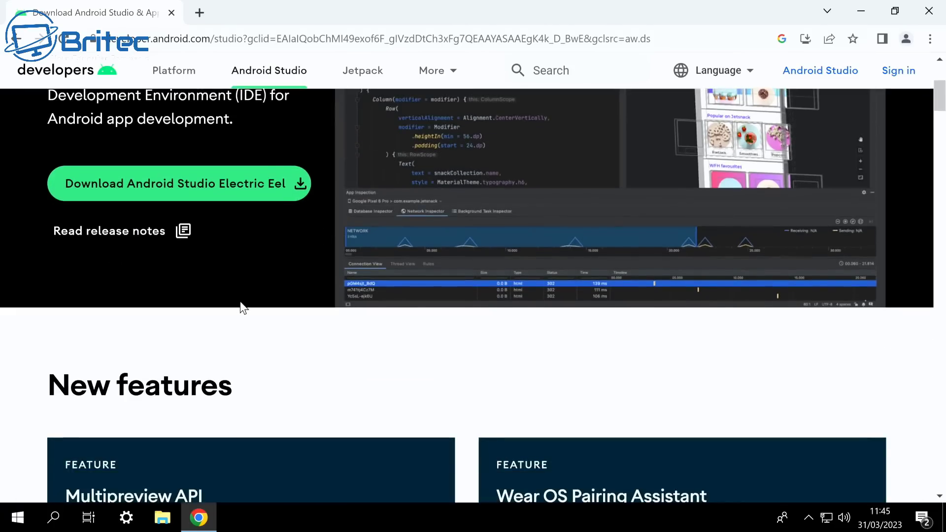
pyautogui.scroll(2, 239, 300)
pyautogui.click(221, 268)
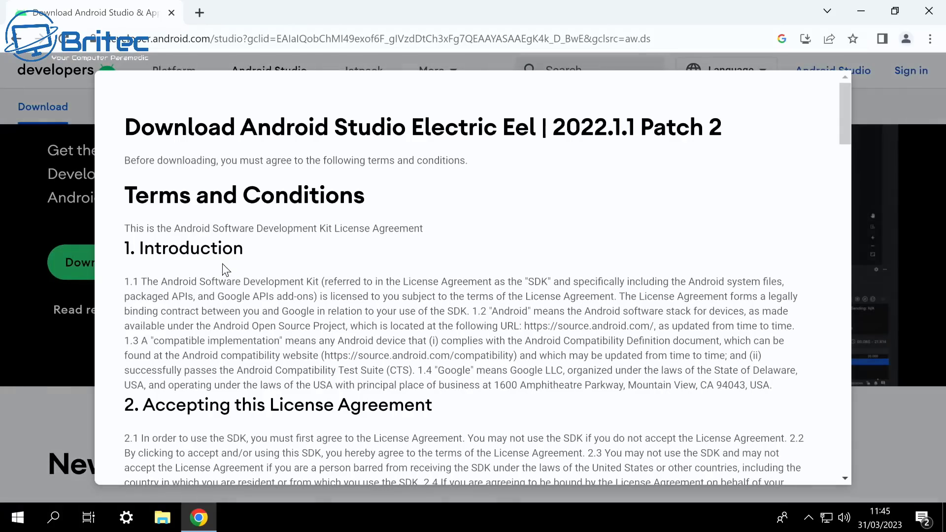
pyautogui.scroll(-1, 695, 354)
pyautogui.scroll(-10, 710, 325)
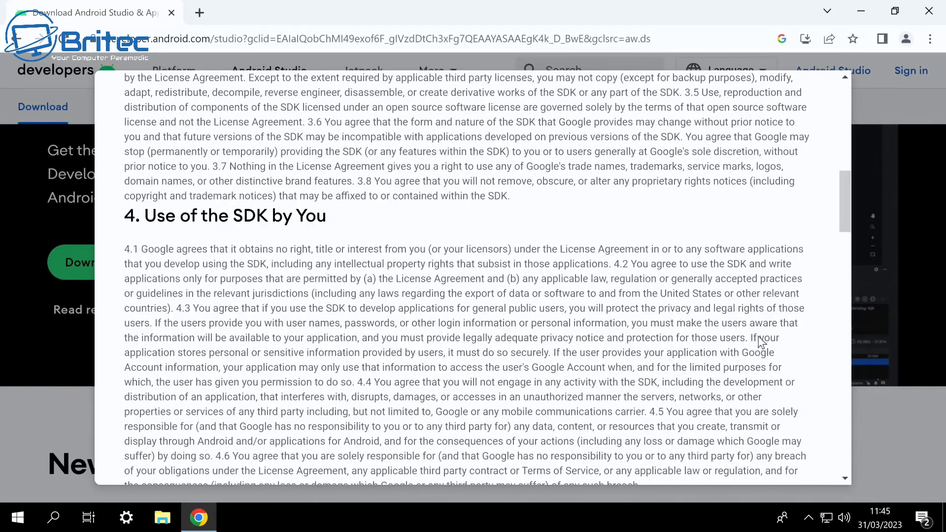
pyautogui.scroll(-15, 777, 395)
pyautogui.scroll(-20, 801, 454)
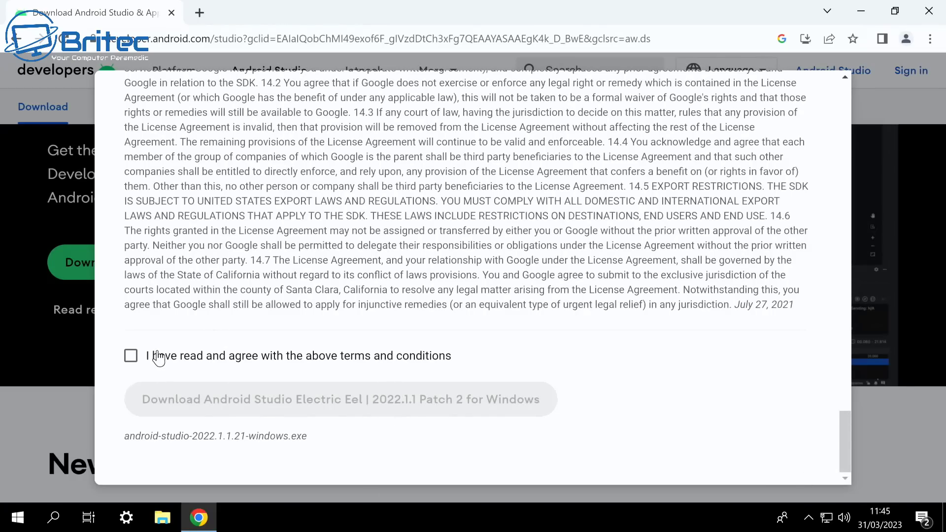
pyautogui.click(131, 359)
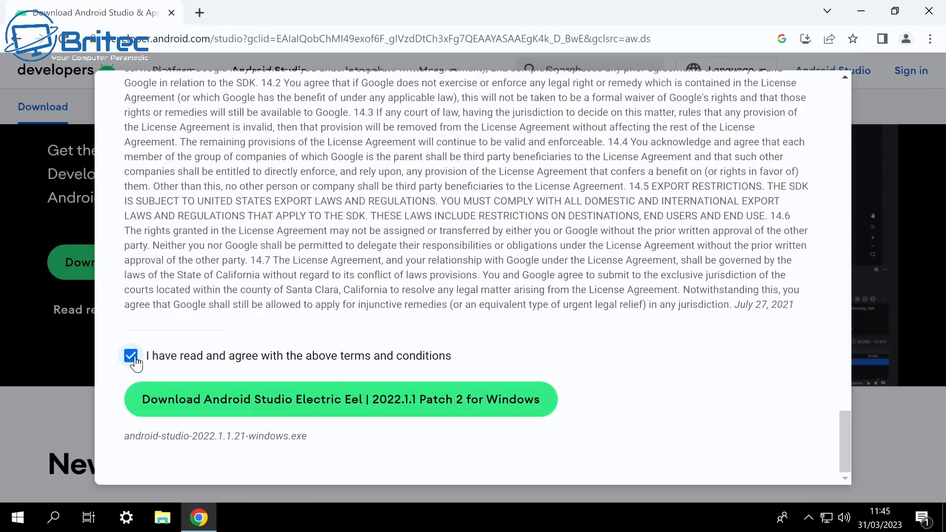
pyautogui.click(287, 399)
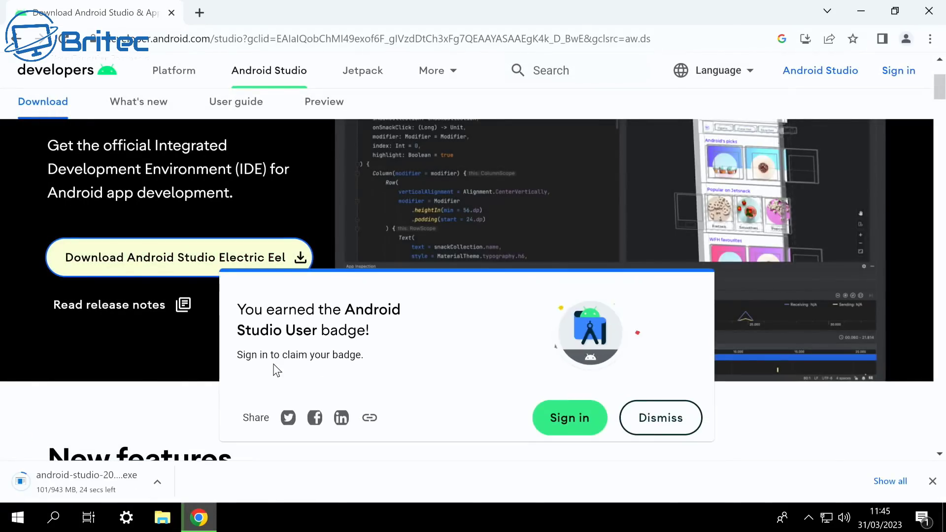
pyautogui.scroll(-8, 153, 295)
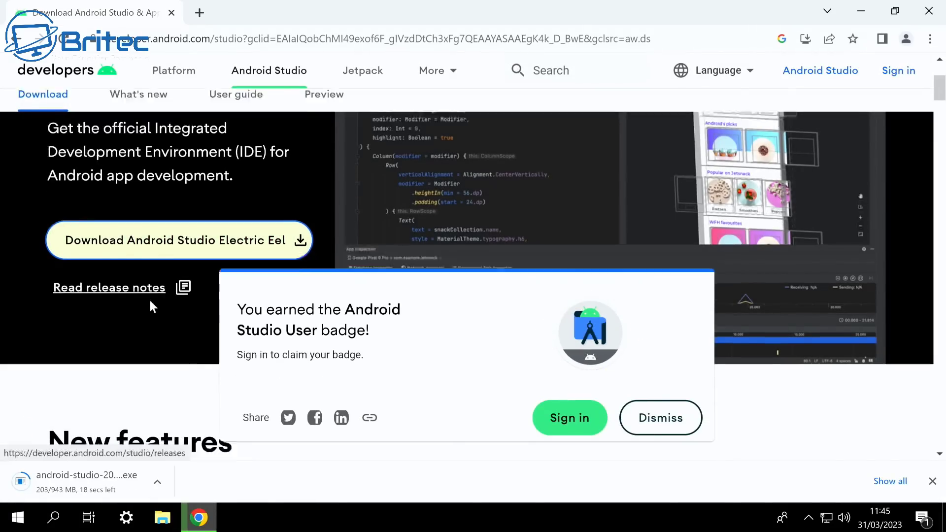
pyautogui.scroll(-10, 157, 277)
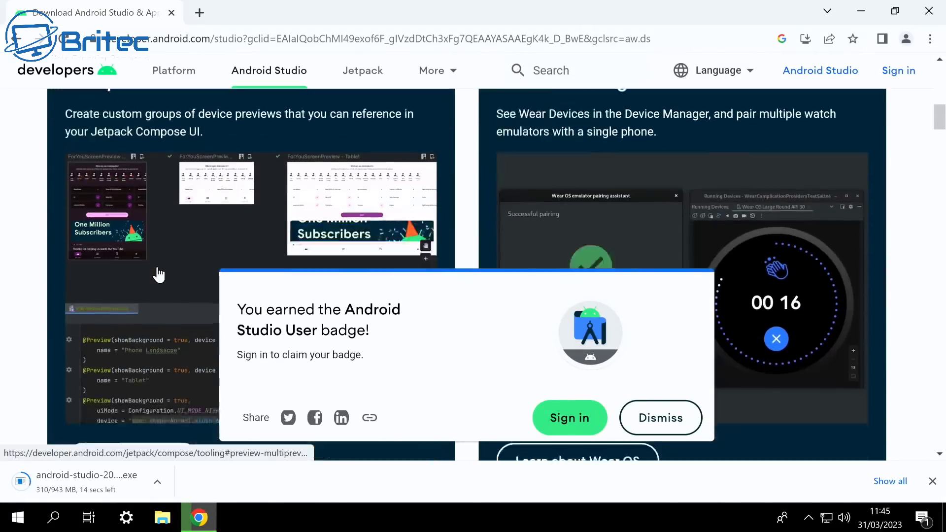
pyautogui.scroll(-10, 159, 267)
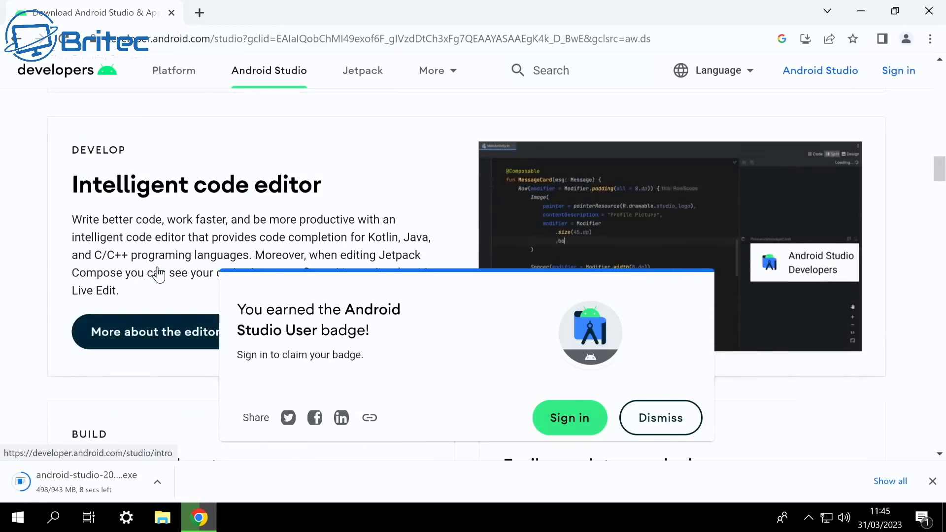
pyautogui.scroll(-3, 159, 273)
pyautogui.scroll(-3, 158, 273)
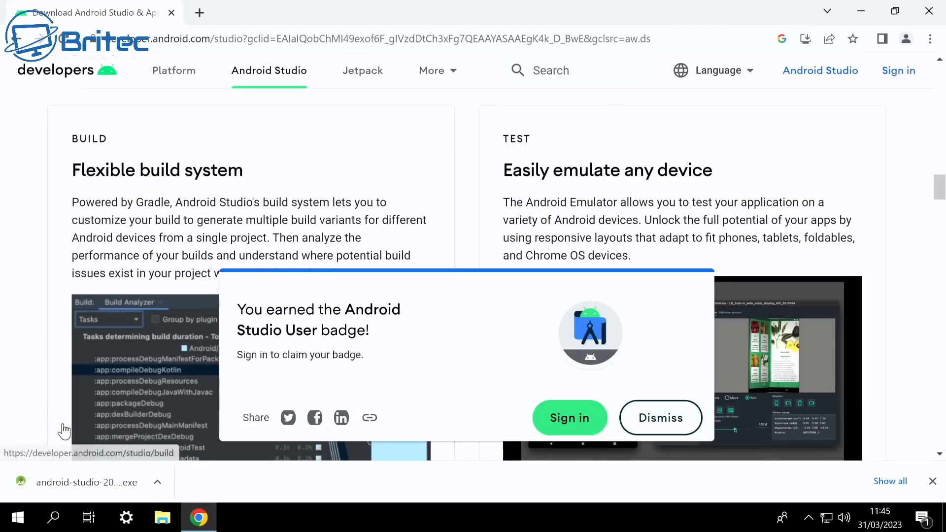
# Run the downloaded Android Studio installer, minimize the browser, and allow the installer to make changes to the device
pyautogui.click(64, 486)
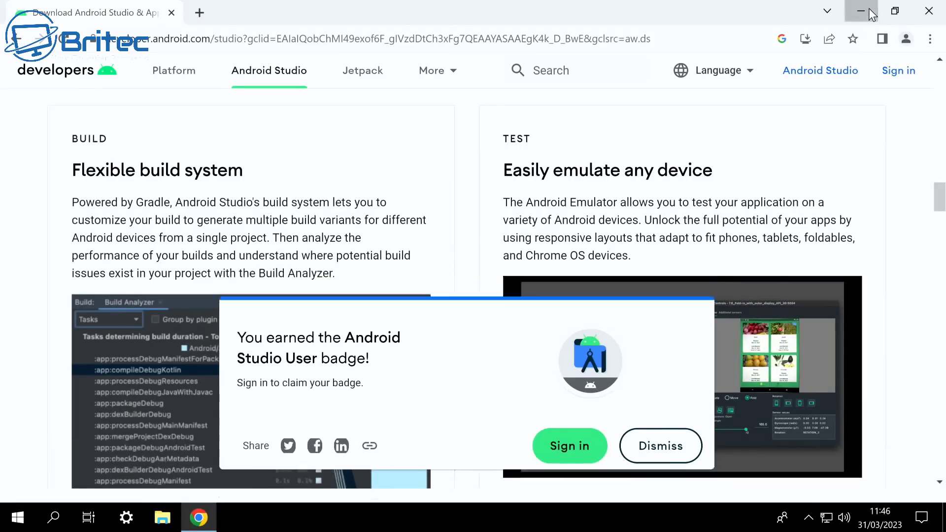
pyautogui.click(870, 9)
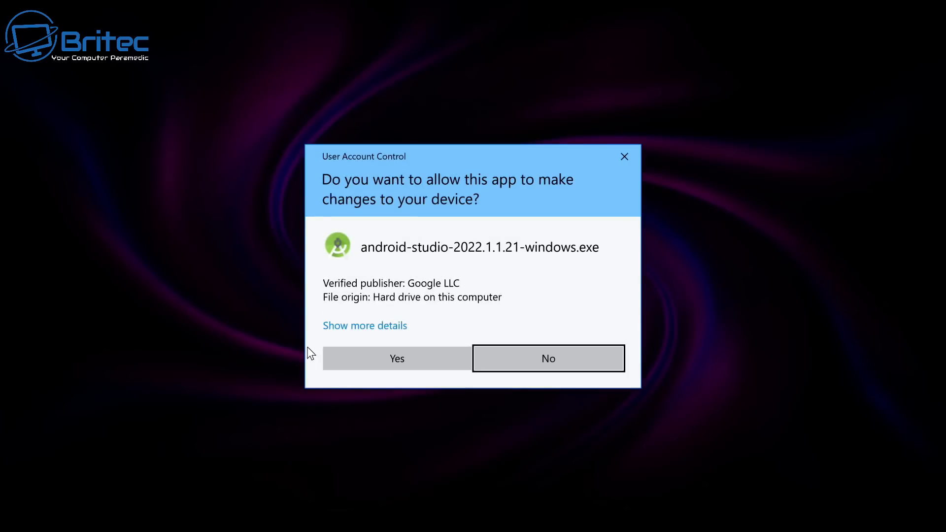
pyautogui.click(366, 353)
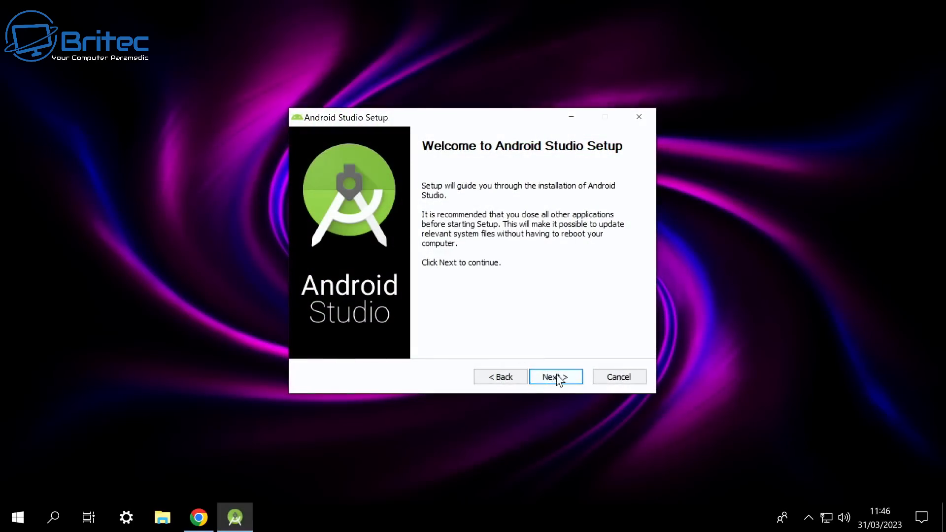
# Install Android Studio with Android Virtual Device, keeping the default installation location and the Android Studio Start Menu folder
pyautogui.click(557, 378)
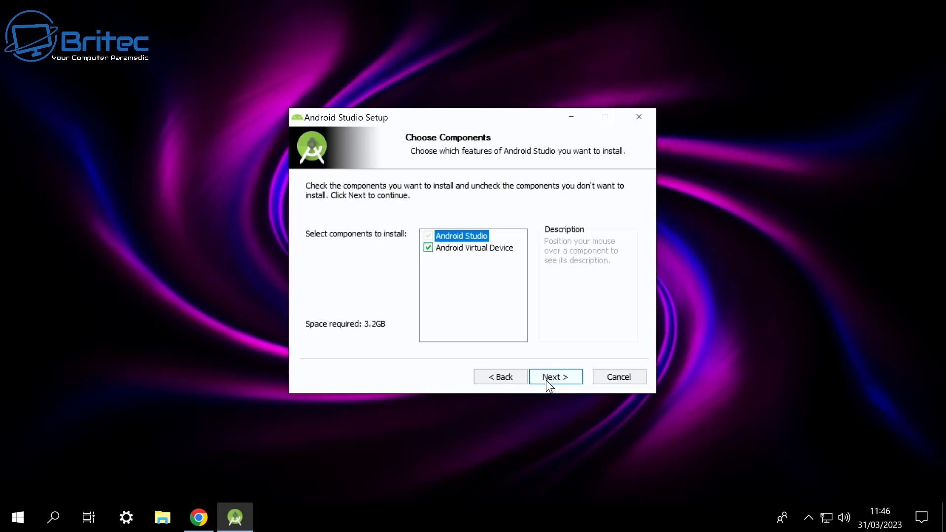
pyautogui.click(546, 380)
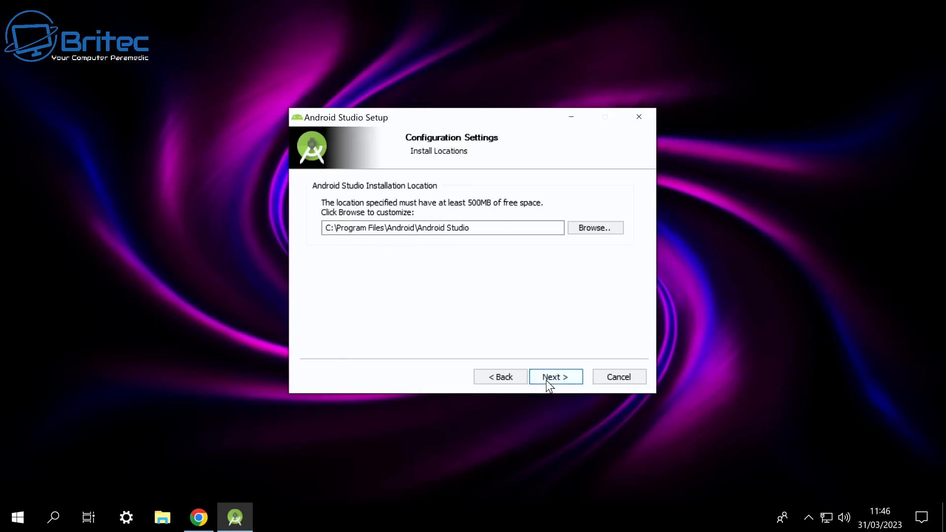
pyautogui.click(546, 380)
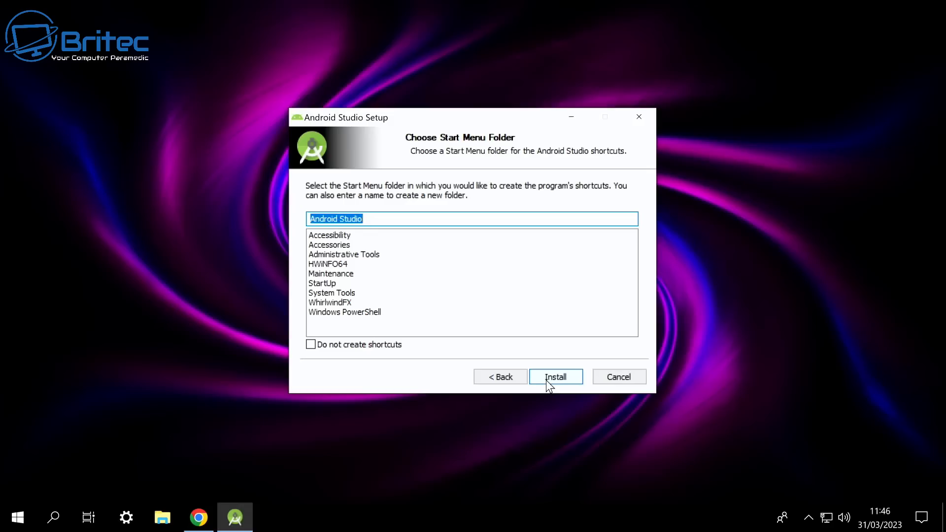
pyautogui.click(546, 380)
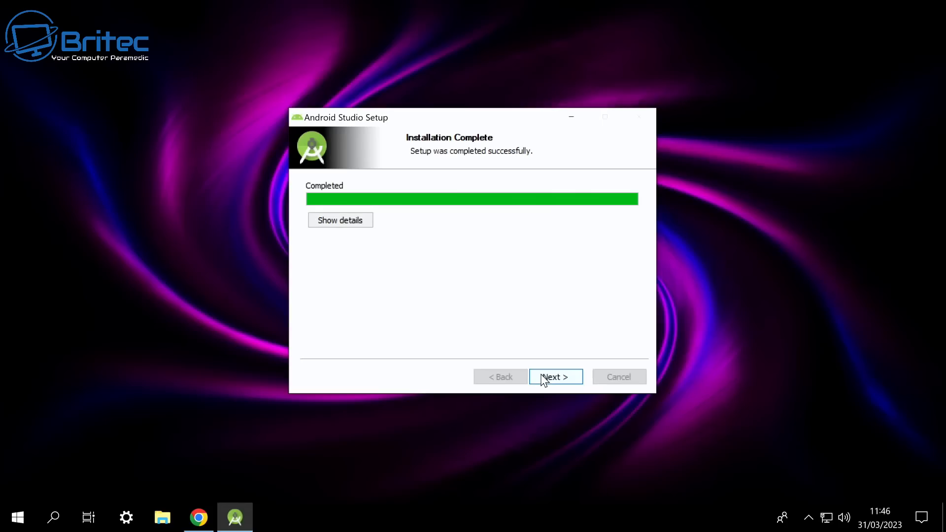
# Finish the installer with Start Android Studio enabled, and choose not to import settings
pyautogui.click(542, 379)
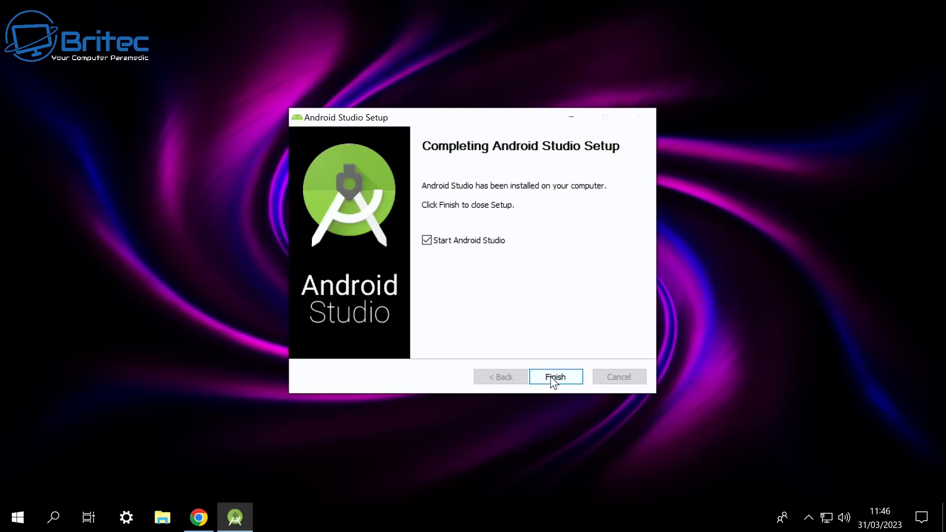
pyautogui.click(551, 376)
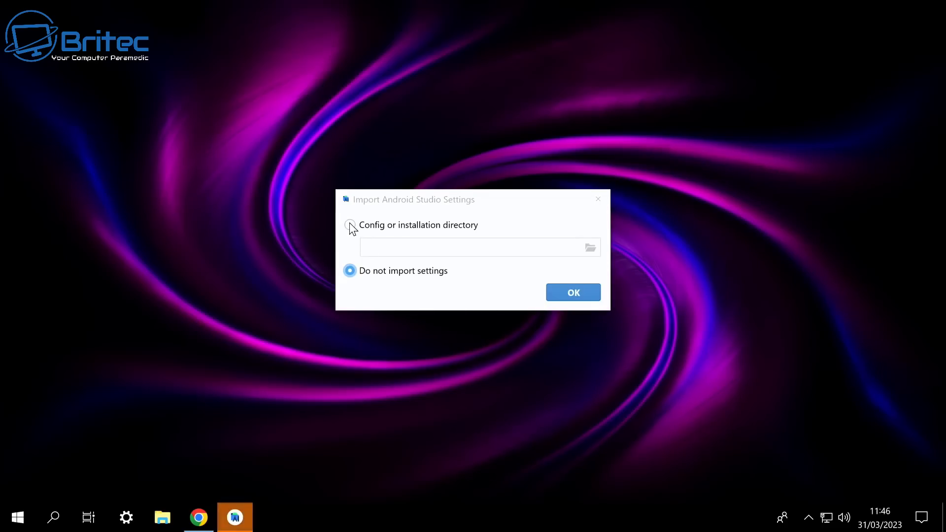
pyautogui.click(561, 296)
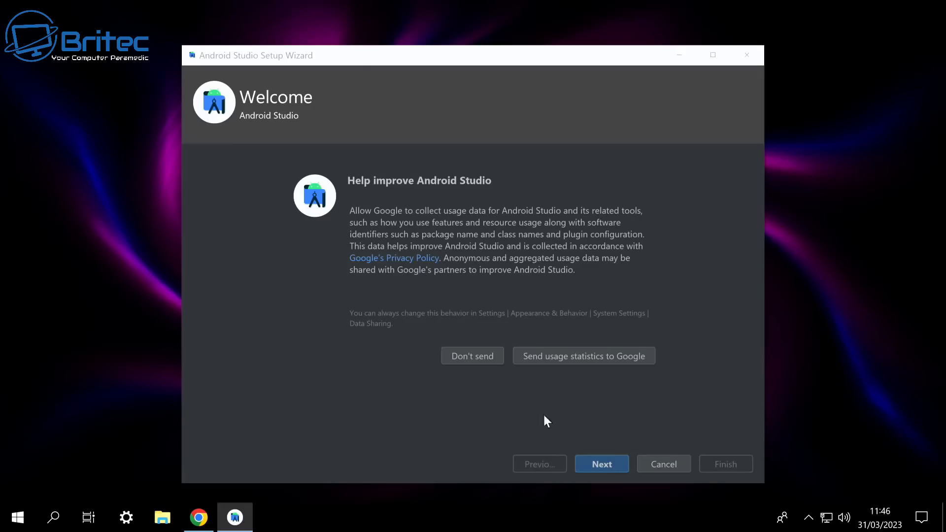
# Decline sending usage statistics and configure the setup wizard with the Standard install type and Darcula theme
pyautogui.click(471, 350)
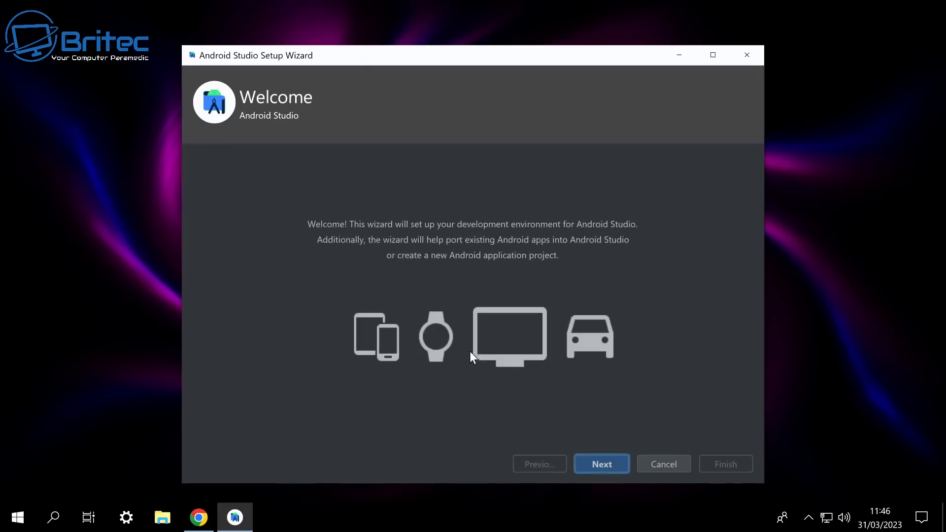
pyautogui.click(601, 463)
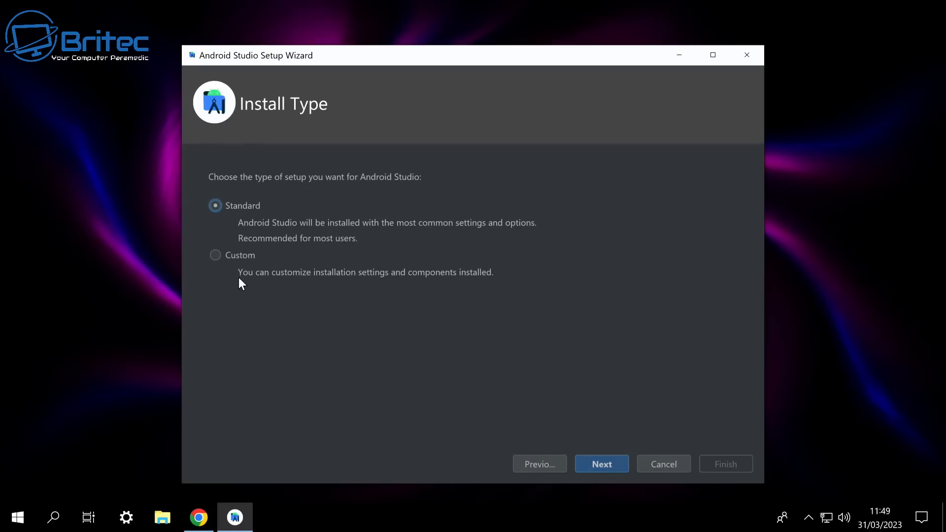
pyautogui.click(608, 461)
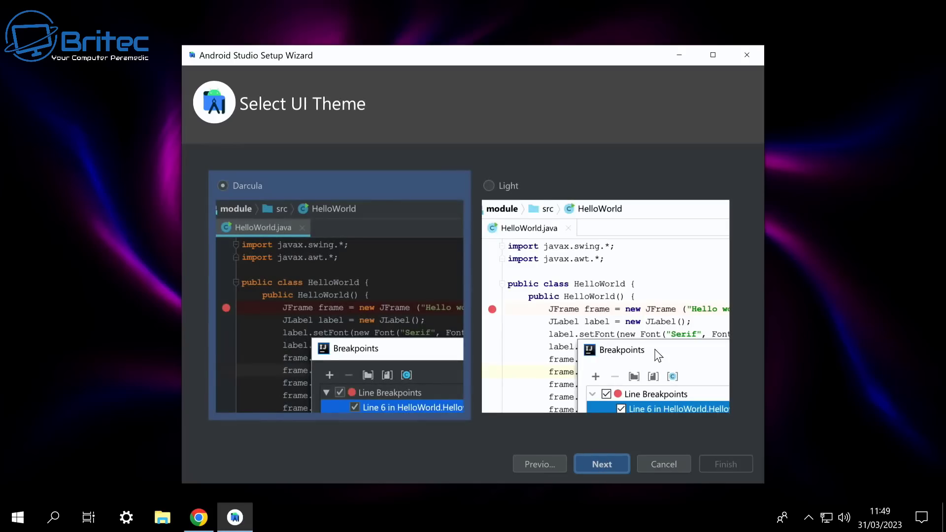
pyautogui.click(611, 463)
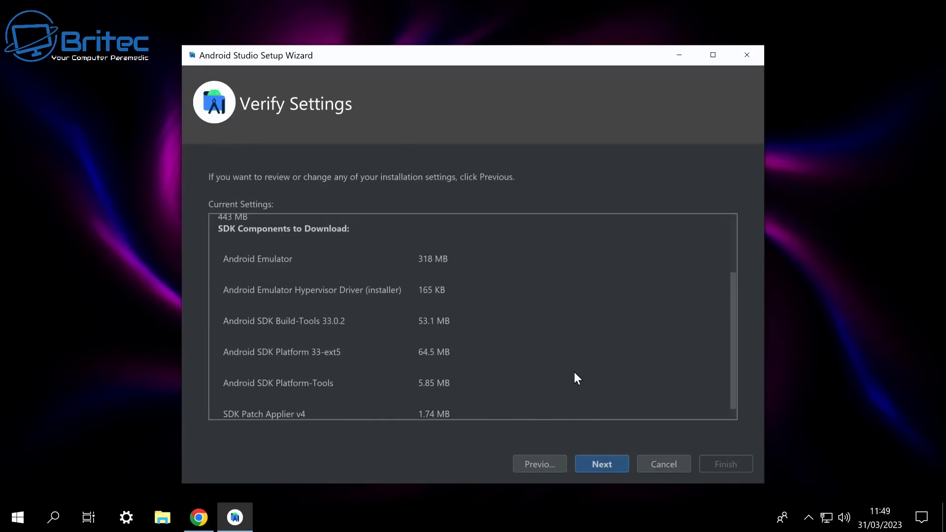
# Accept the android-sdk-license and download the SDK components, allowing Windows Command Processor to make changes
pyautogui.scroll(-1, 579, 365)
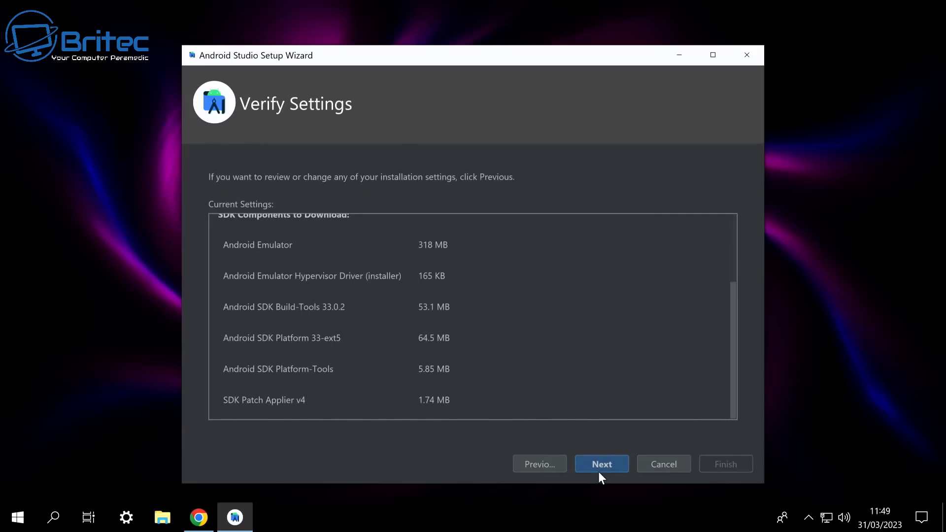
pyautogui.click(605, 460)
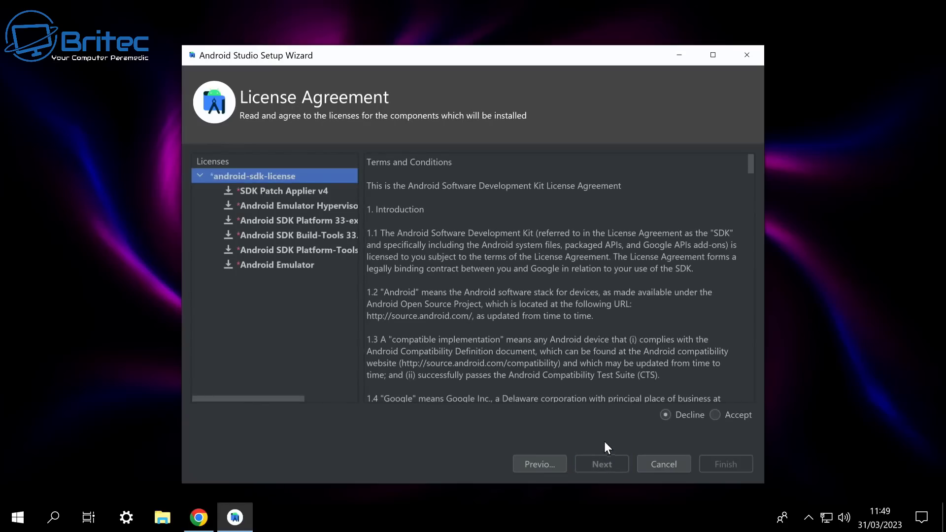
pyautogui.click(715, 413)
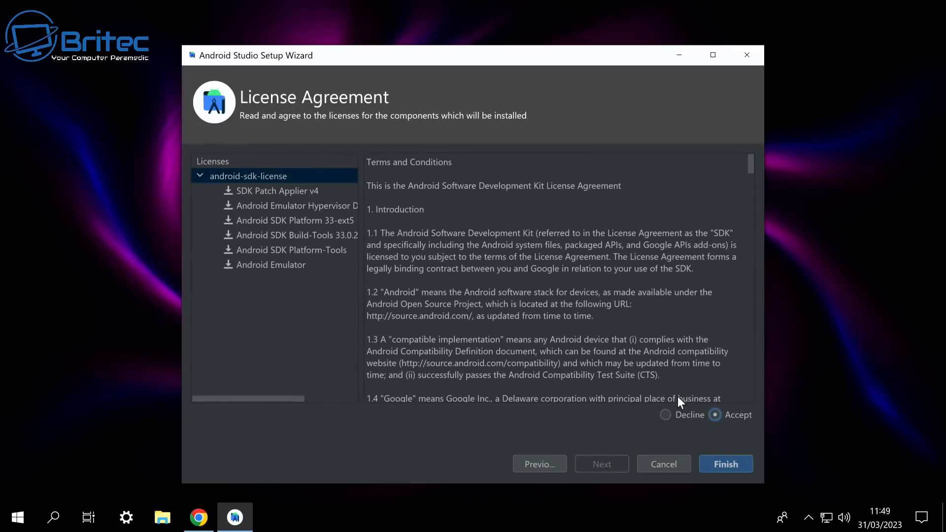
pyautogui.click(723, 464)
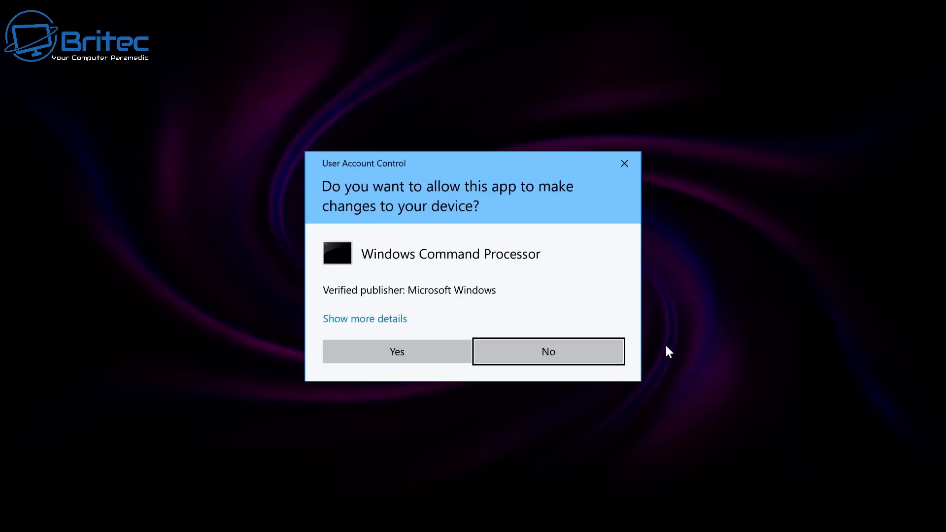
pyautogui.click(359, 352)
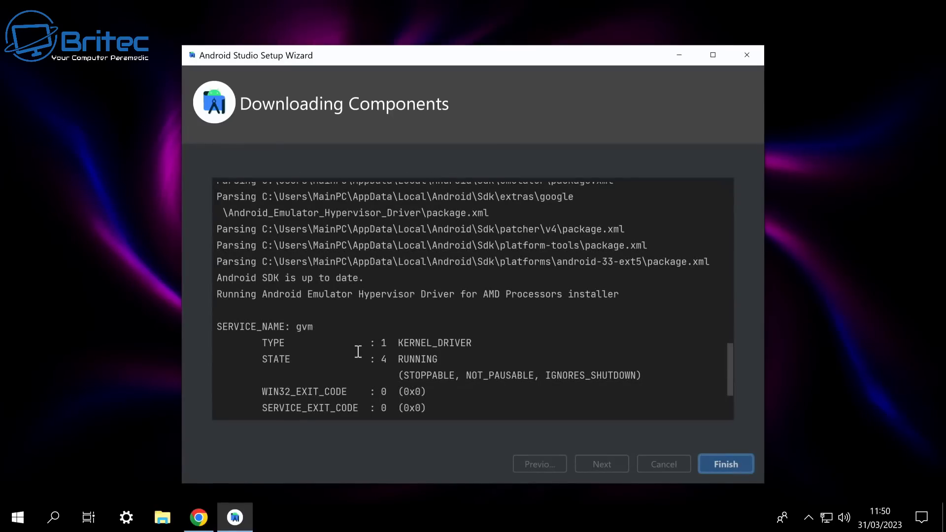
# Finish the setup wizard and open the SDK Manager
pyautogui.click(718, 461)
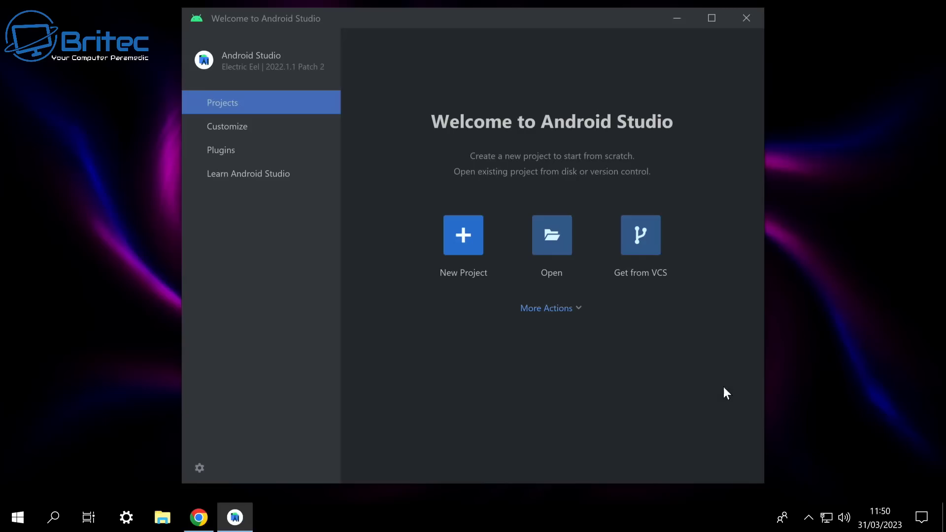
pyautogui.click(576, 310)
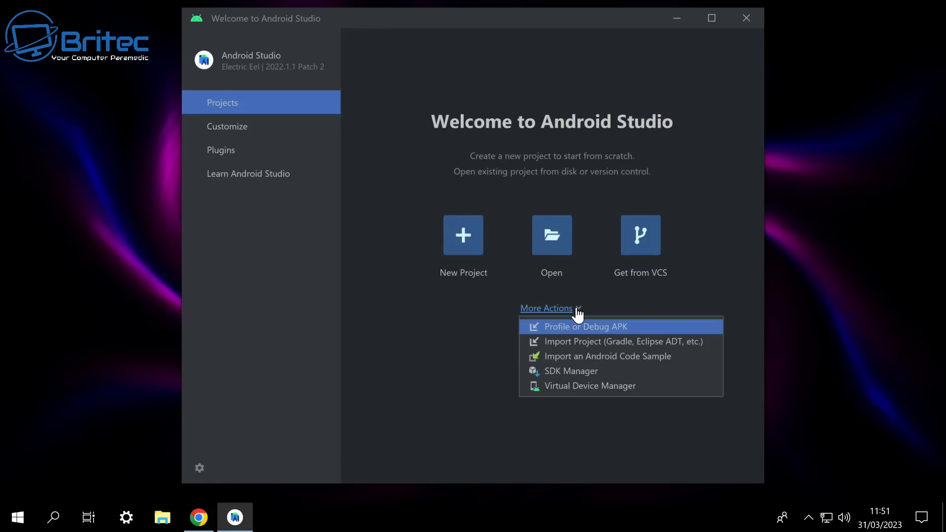
pyautogui.click(606, 371)
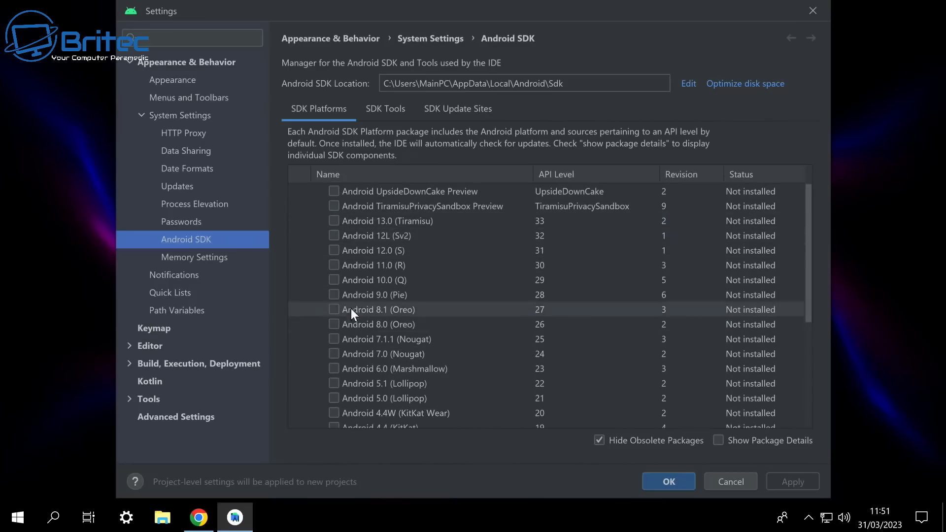
# Install the Android UpsideDownCake Preview, TiramisuPrivacySandbox Preview and Android 13.0 (Tiramisu) SDK platforms, confirming the component changes
pyautogui.click(335, 191)
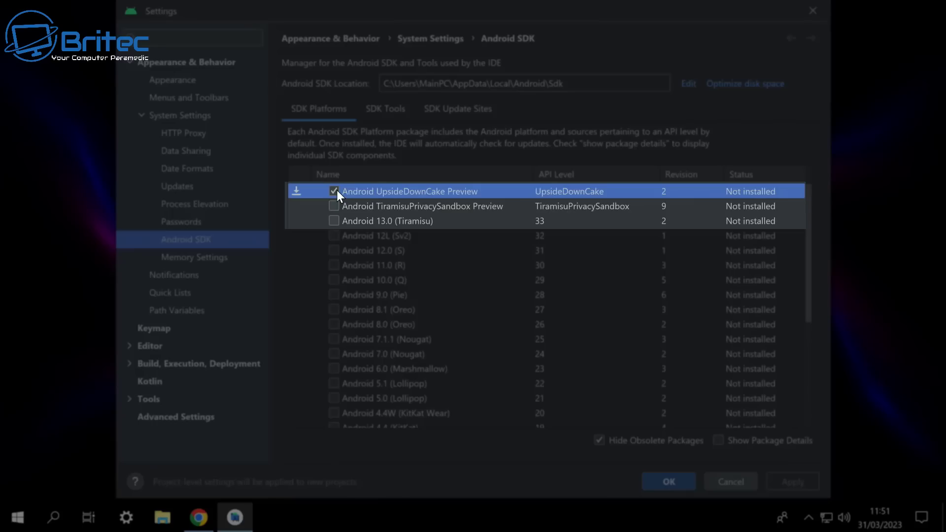
pyautogui.click(337, 205)
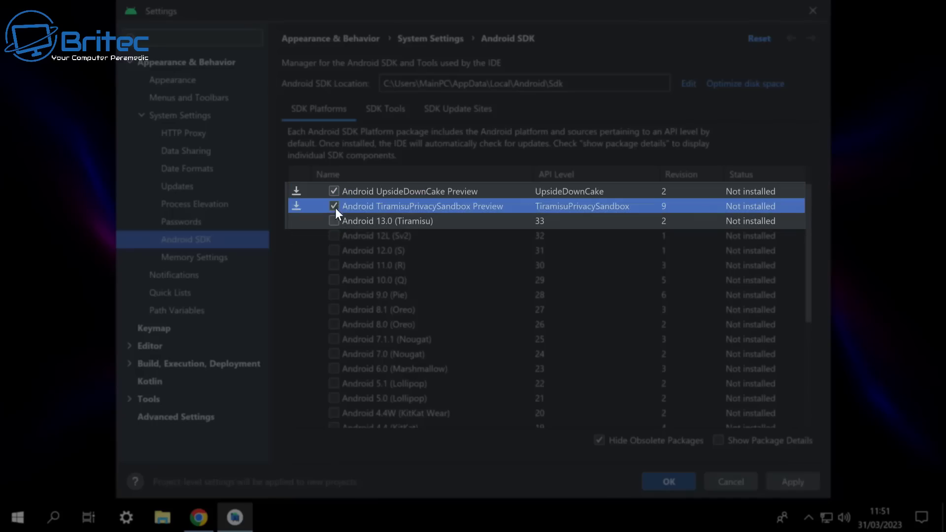
pyautogui.click(335, 221)
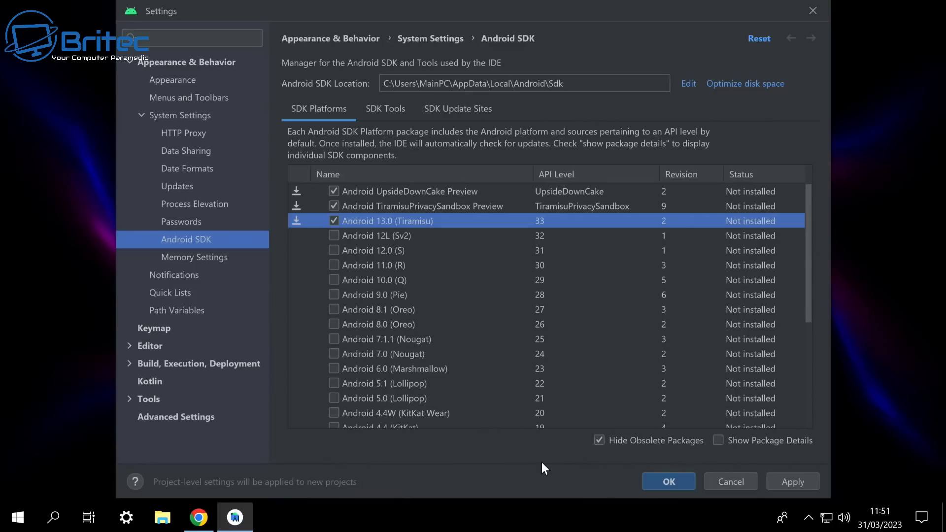
pyautogui.click(675, 482)
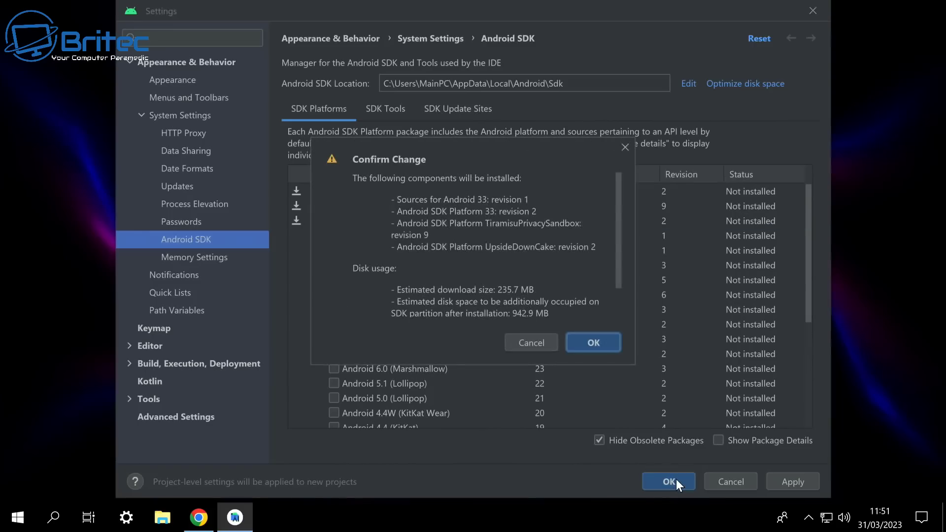
pyautogui.click(608, 348)
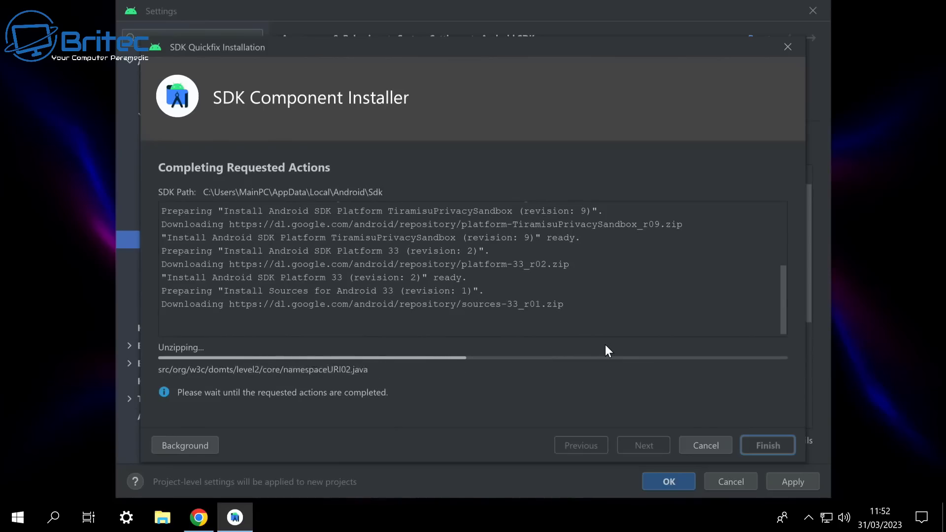
pyautogui.click(768, 446)
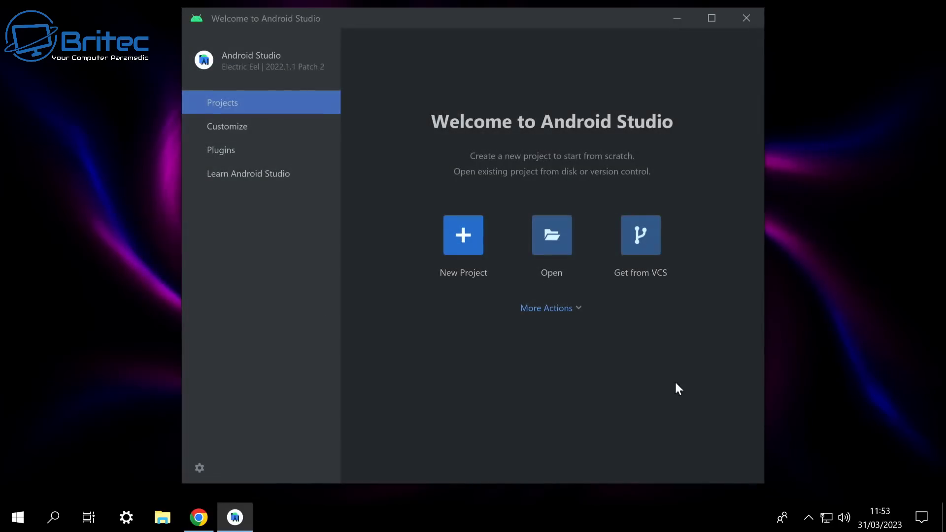
# Start a new virtual device in the Virtual Device Manager, using the Android TV (1080p) hardware definition from the TV category
pyautogui.click(578, 313)
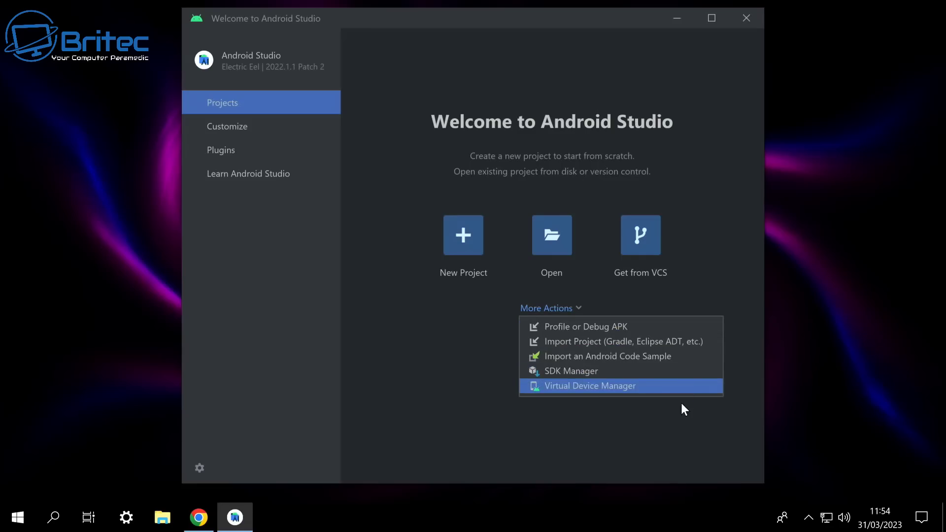
pyautogui.click(654, 392)
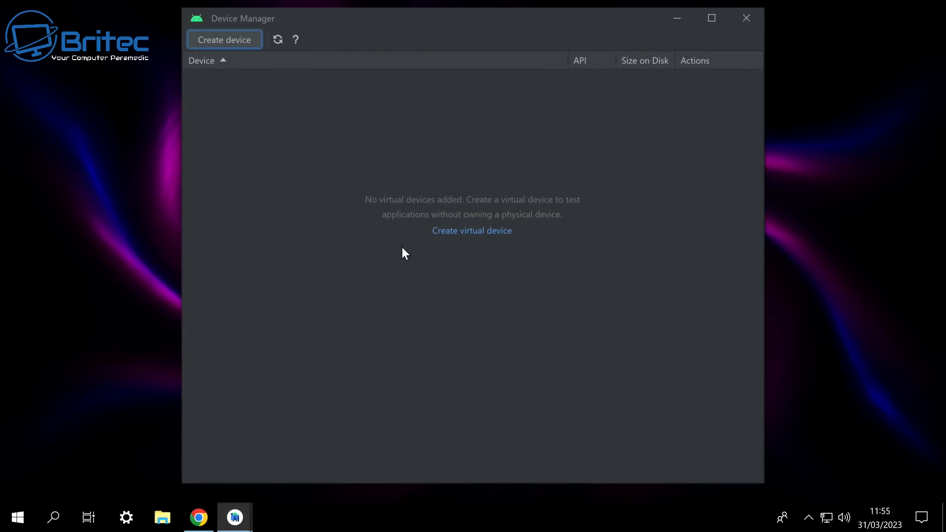
pyautogui.click(248, 41)
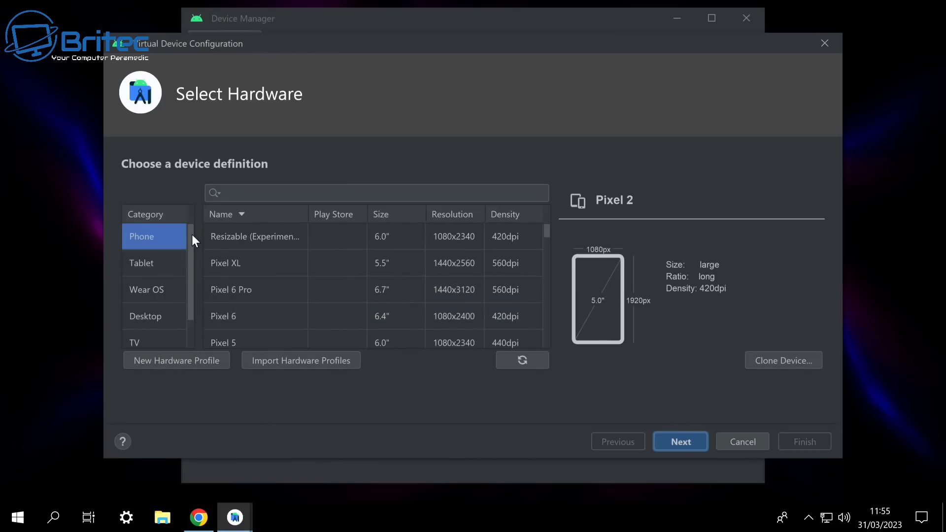
pyautogui.moveTo(190, 240); pyautogui.dragTo(187, 274)
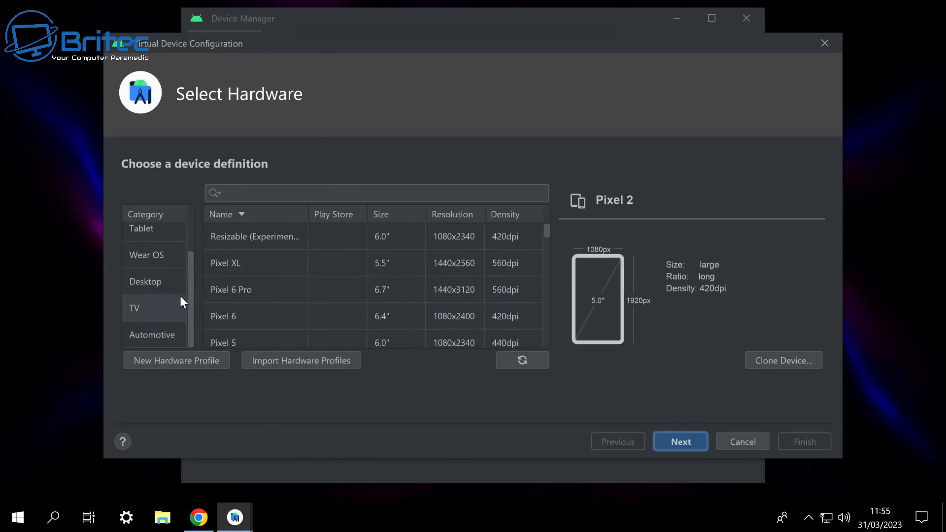
pyautogui.scroll(1, 159, 272)
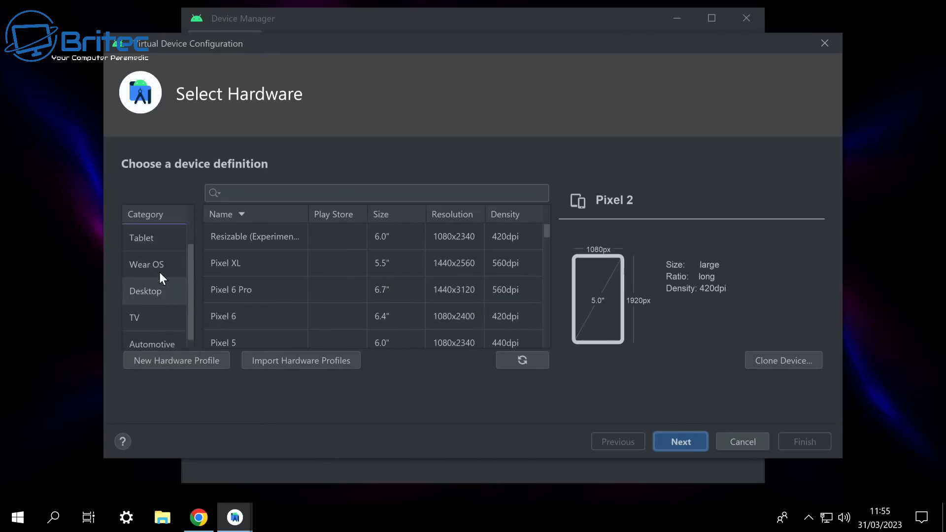
pyautogui.scroll(-1, 159, 272)
pyautogui.click(157, 301)
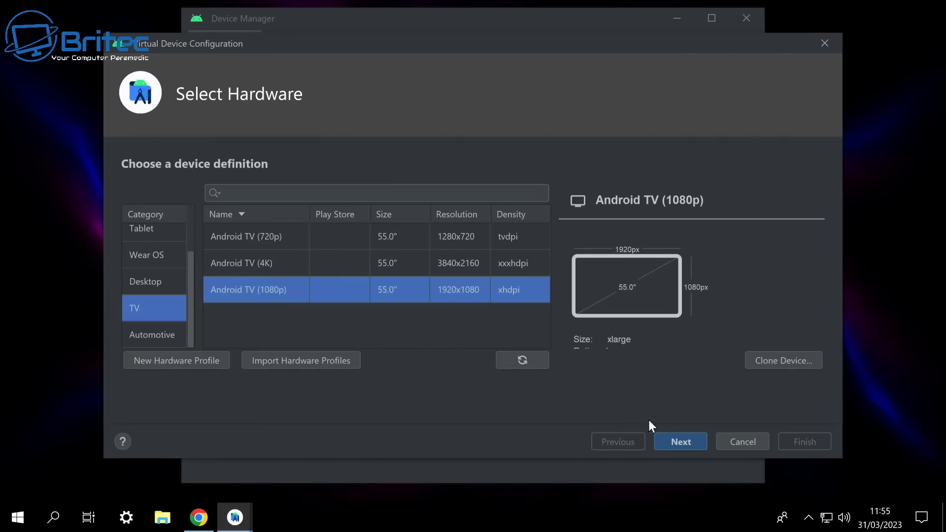
pyautogui.click(669, 441)
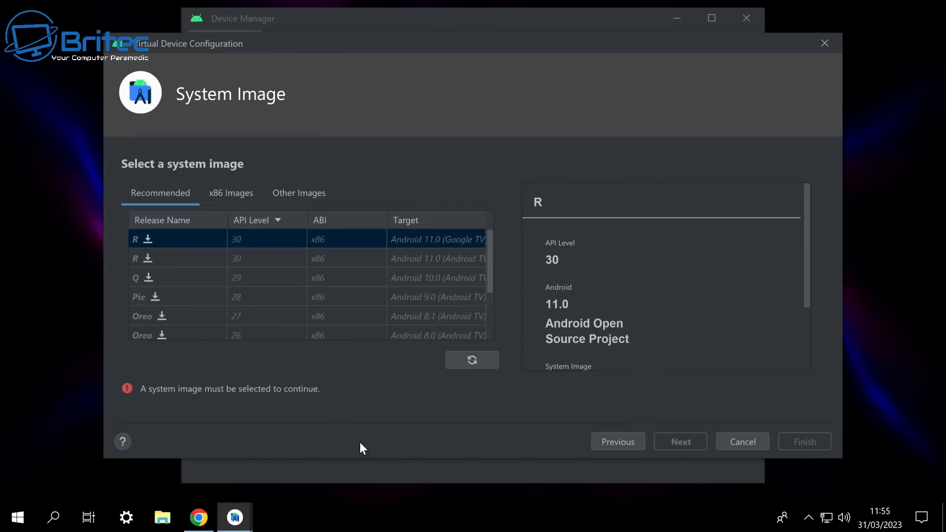
# Download the x86 Tiramisu system image targeting Android 13.0 (Google TV) and use it for the virtual device
pyautogui.click(234, 193)
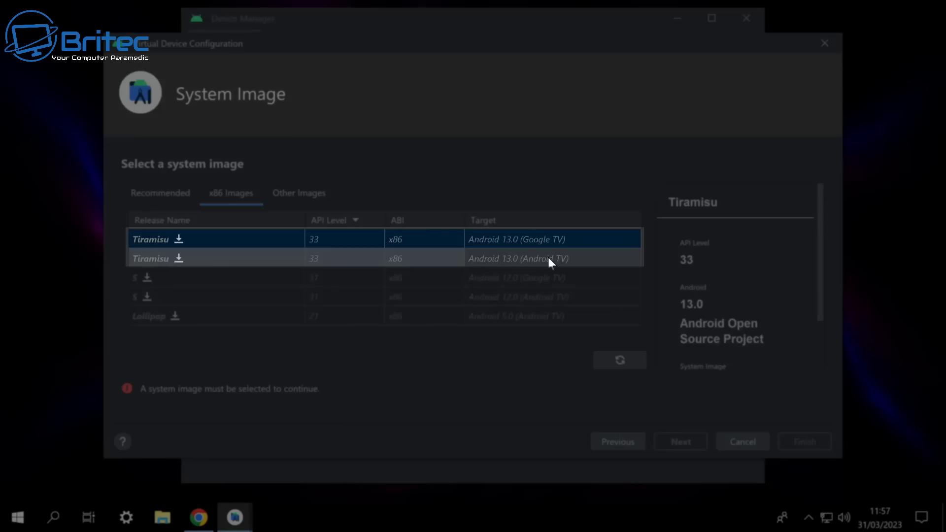
pyautogui.click(549, 257)
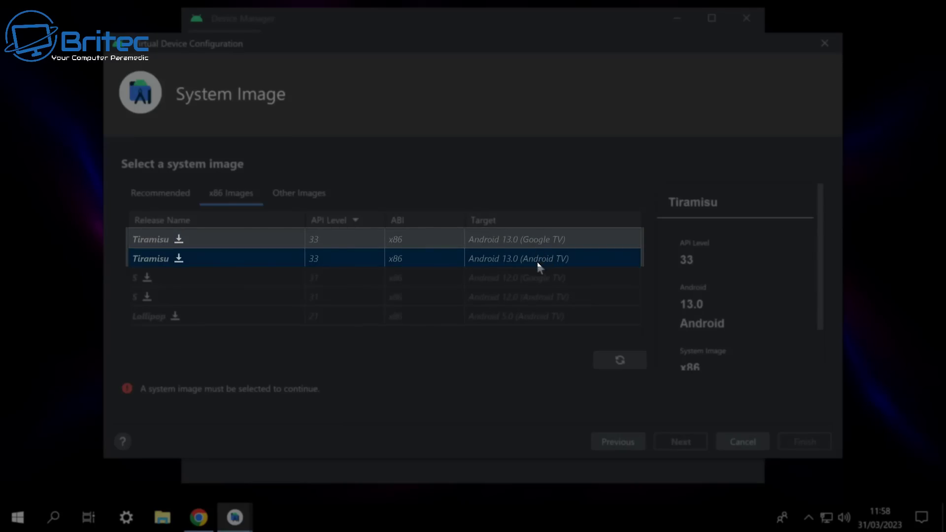
pyautogui.click(533, 243)
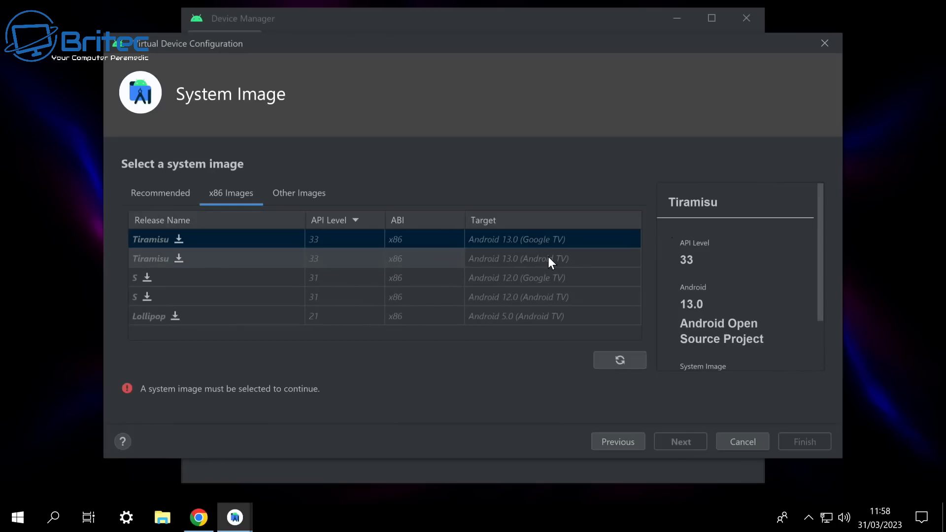
pyautogui.click(548, 256)
pyautogui.click(545, 238)
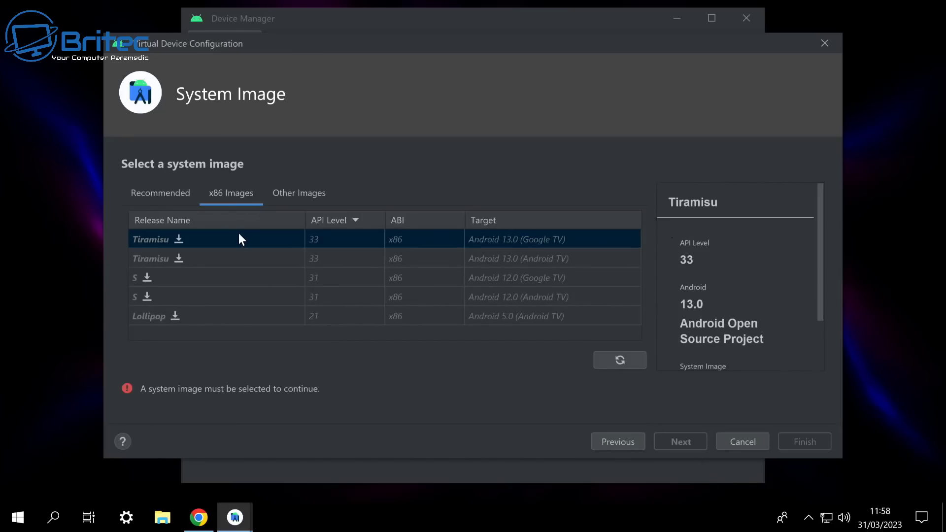
pyautogui.click(180, 240)
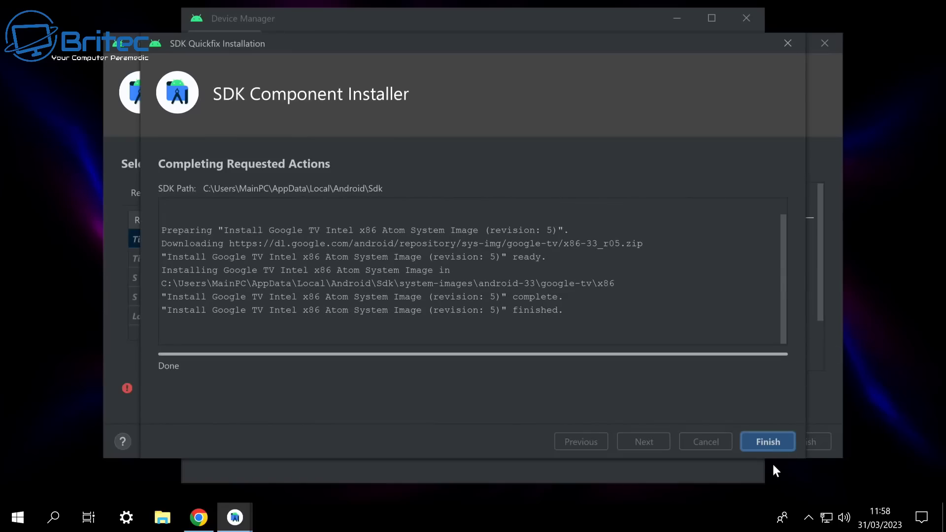
pyautogui.click(783, 435)
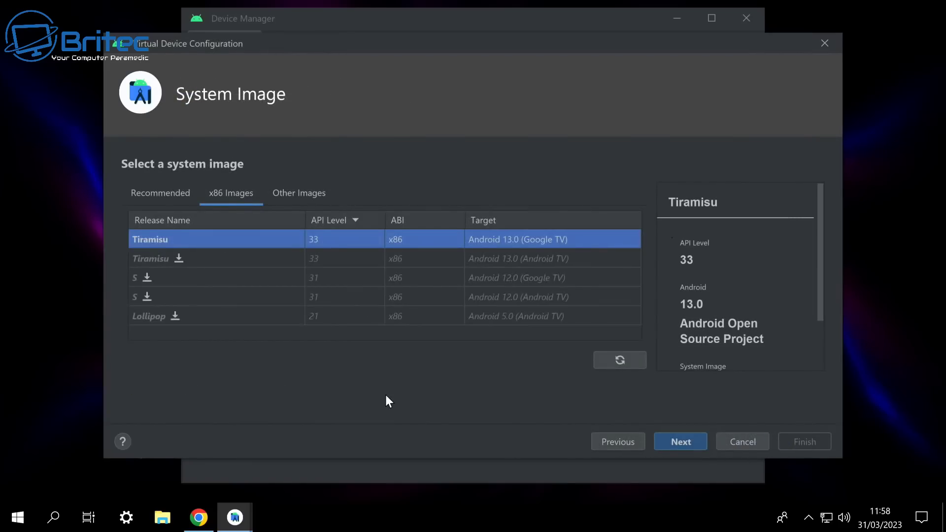
pyautogui.click(688, 437)
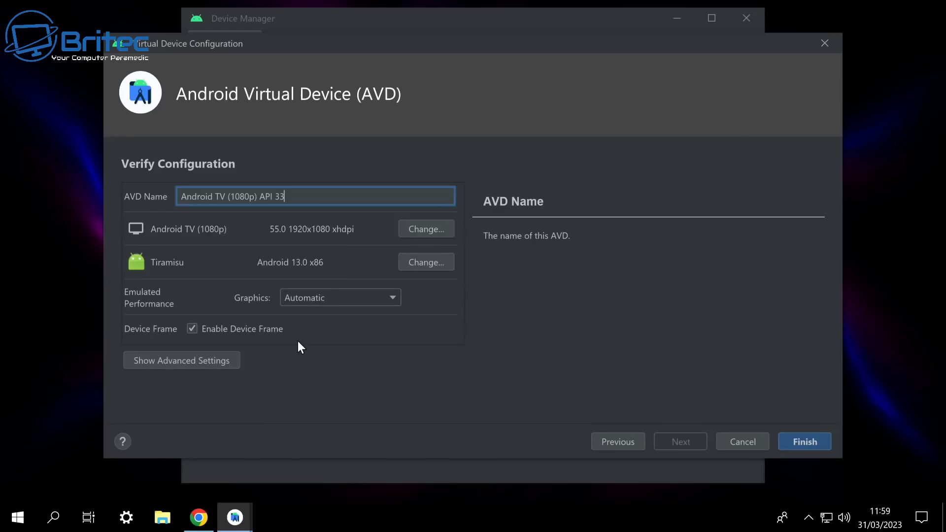
# Set the virtual device's graphics to Hardware - GLES 2.0 and disable its device frame
pyautogui.click(360, 296)
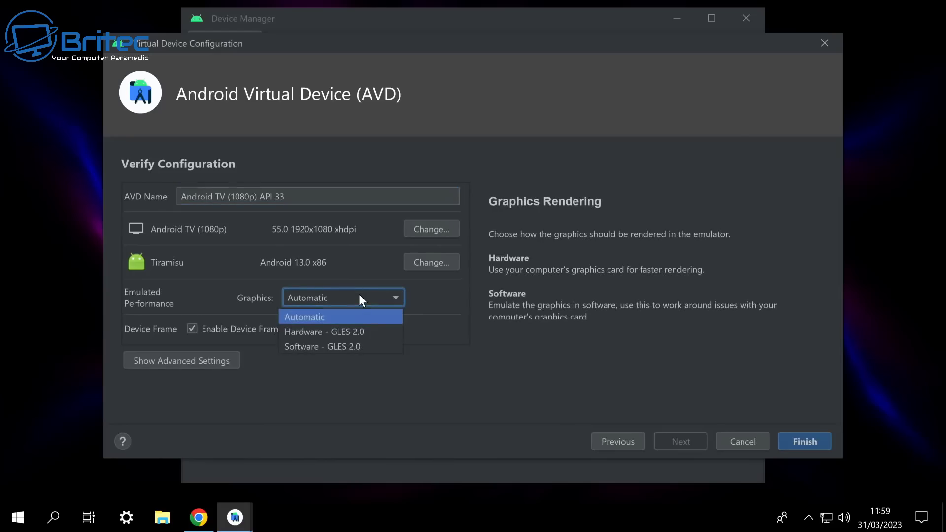
pyautogui.click(363, 336)
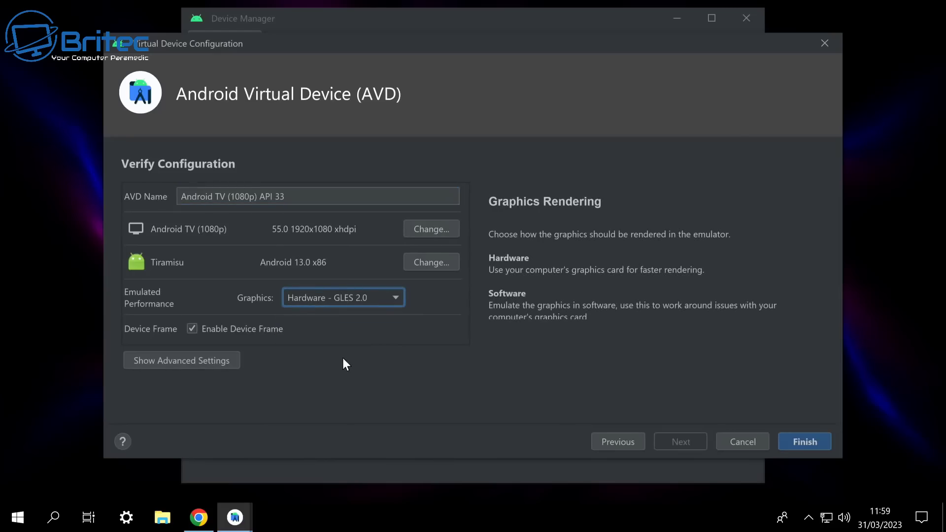
pyautogui.click(192, 329)
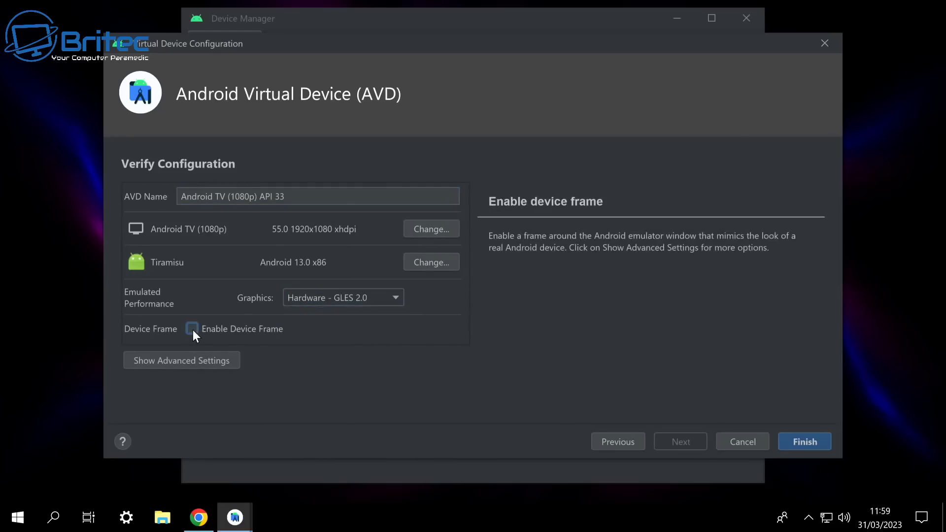
# Show the virtual device's advanced settings and set its boot option to Cold boot
pyautogui.click(193, 361)
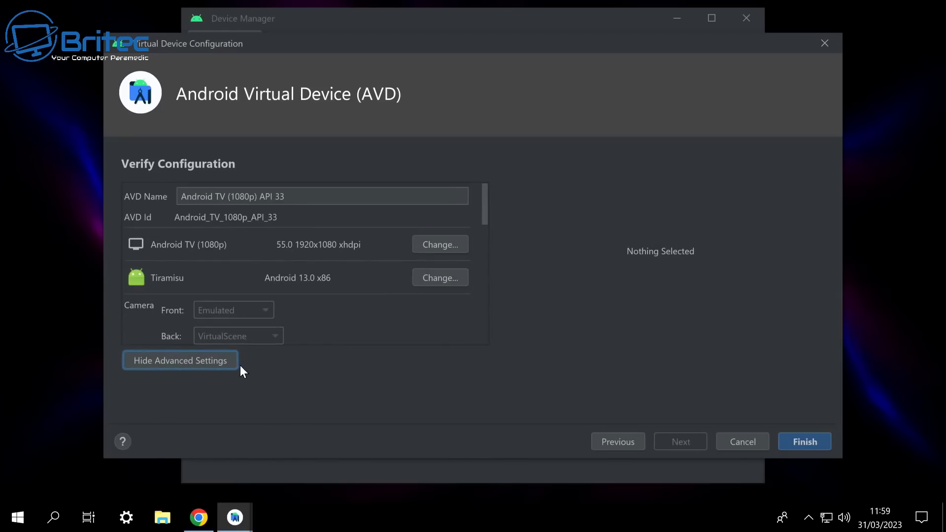
pyautogui.scroll(-5, 330, 342)
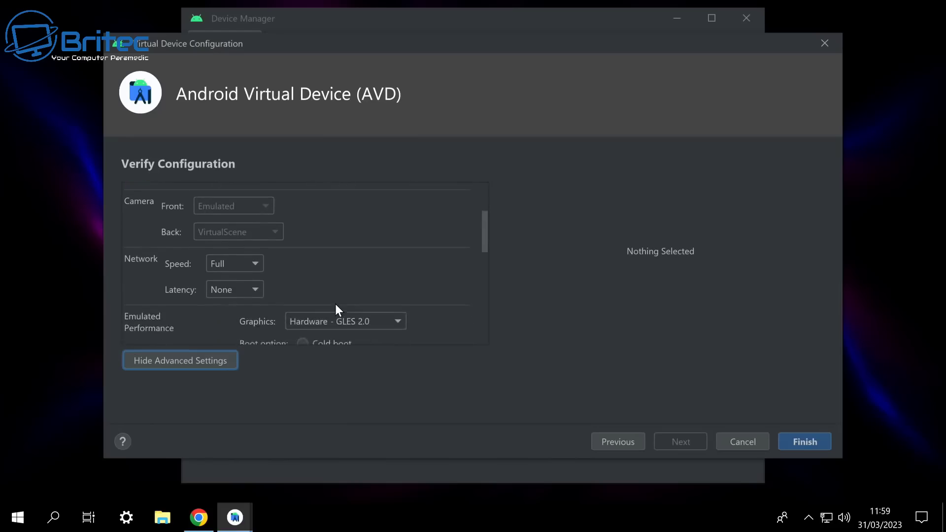
pyautogui.scroll(-1, 334, 315)
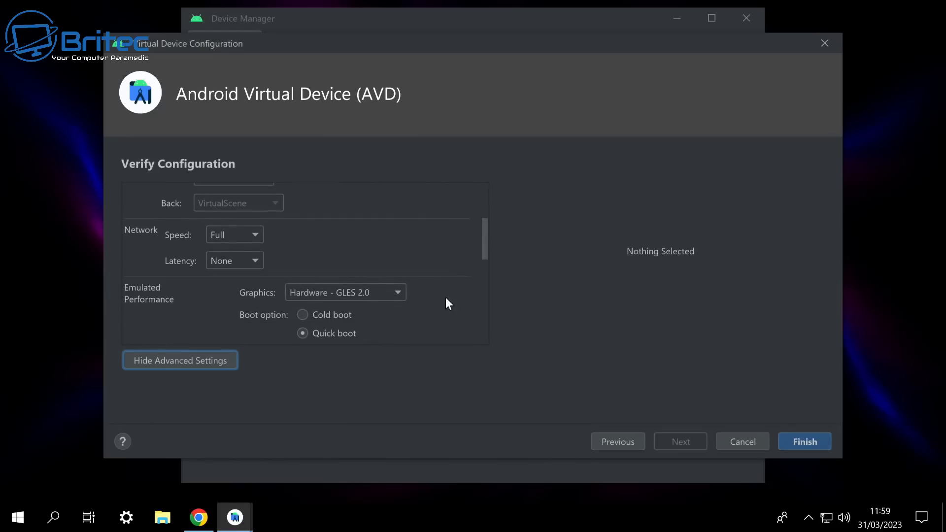
pyautogui.click(316, 315)
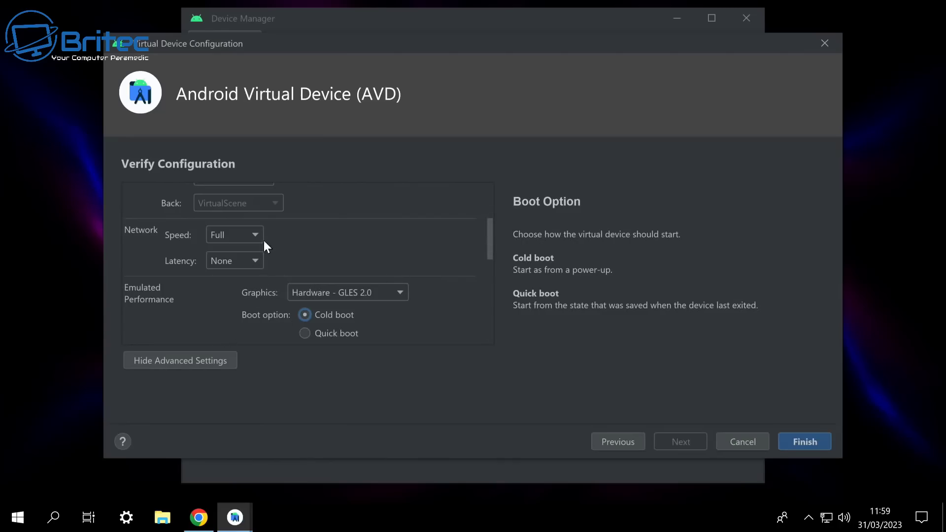
# Set the virtual device's RAM to 8 GB
pyautogui.scroll(-5, 398, 291)
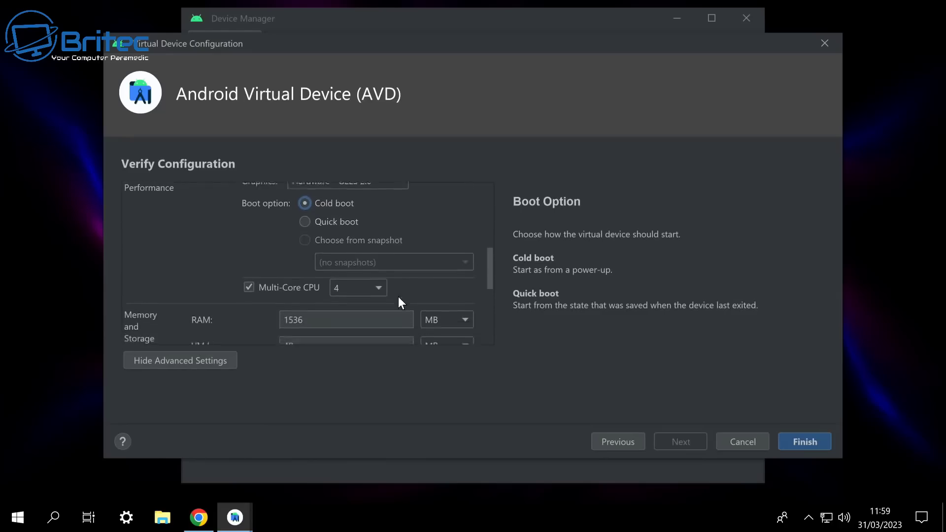
pyautogui.scroll(-1, 402, 311)
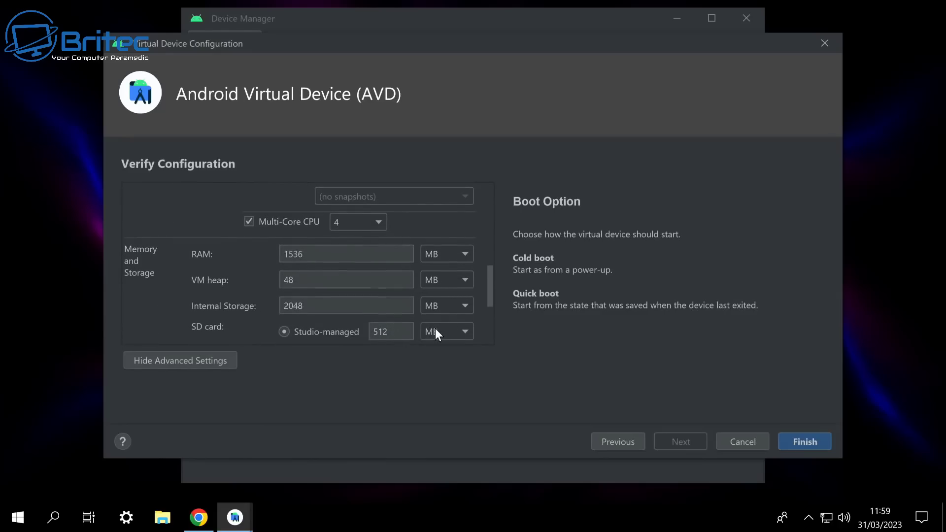
pyautogui.click(466, 251)
pyautogui.click(457, 317)
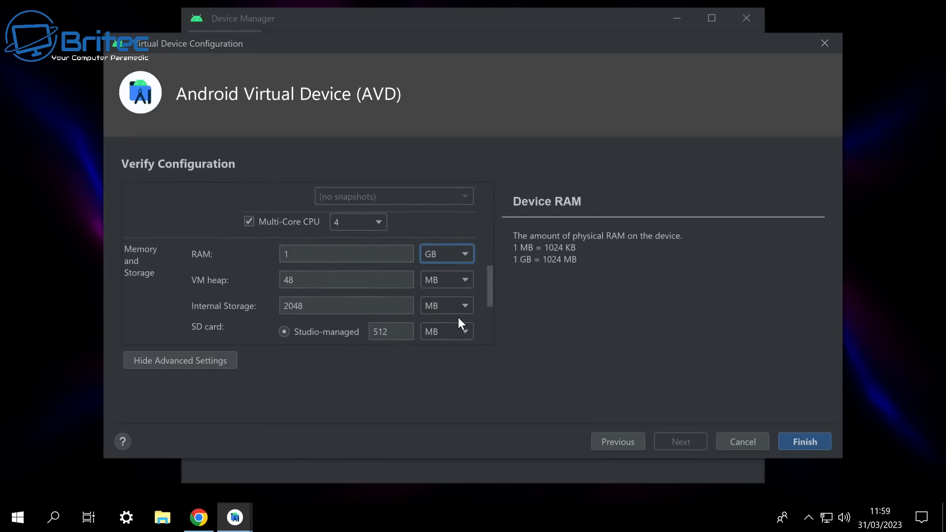
pyautogui.moveTo(311, 257); pyautogui.dragTo(278, 269)
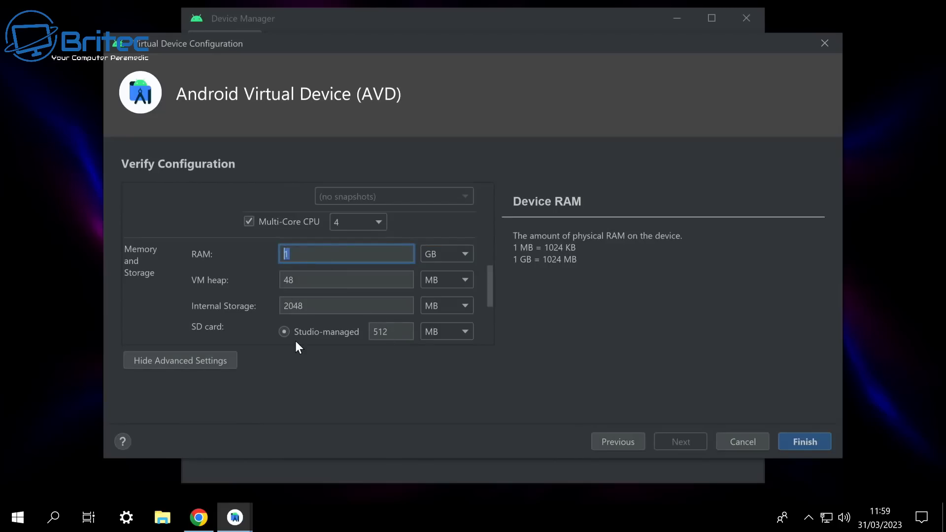
pyautogui.write('8')
# Set the virtual device's internal storage to 5 GB and finish creating the device
pyautogui.click(465, 306)
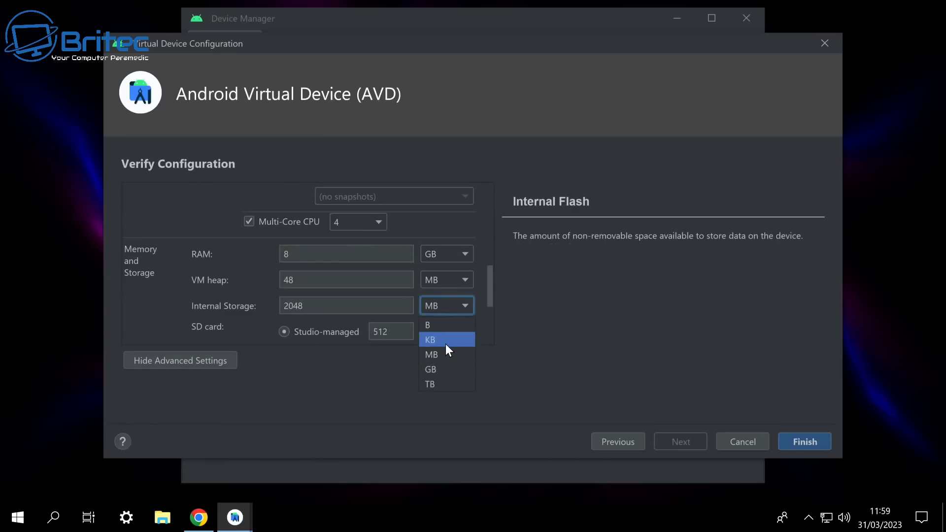
pyautogui.click(446, 369)
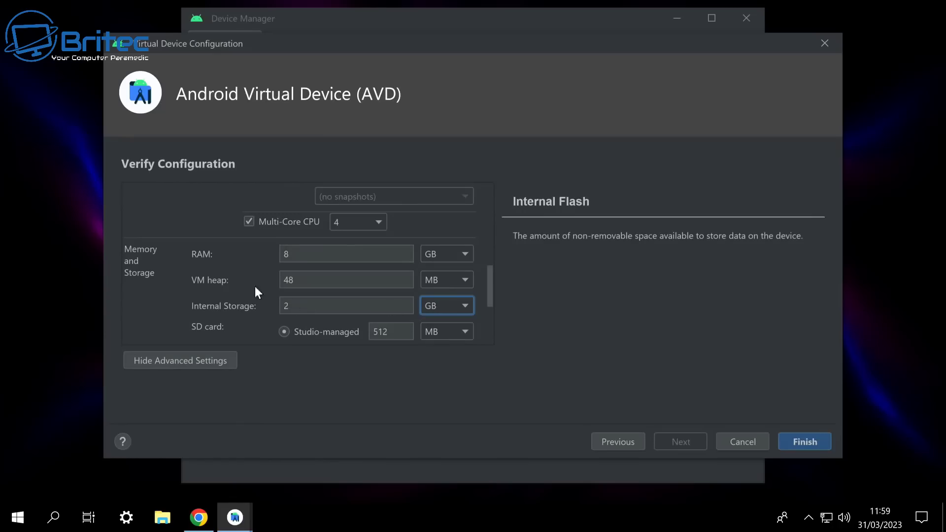
pyautogui.doubleClick(290, 306)
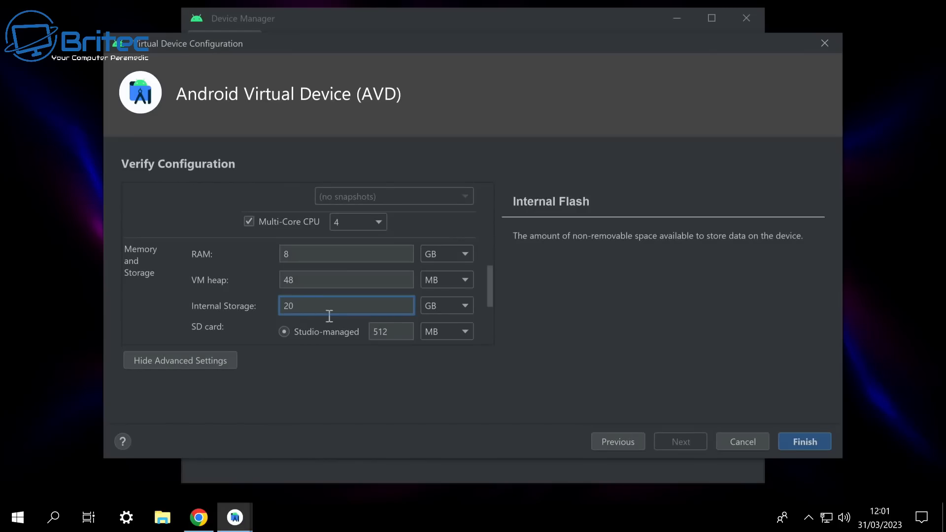
pyautogui.moveTo(322, 309); pyautogui.dragTo(207, 323)
pyautogui.write('5')
pyautogui.click(811, 441)
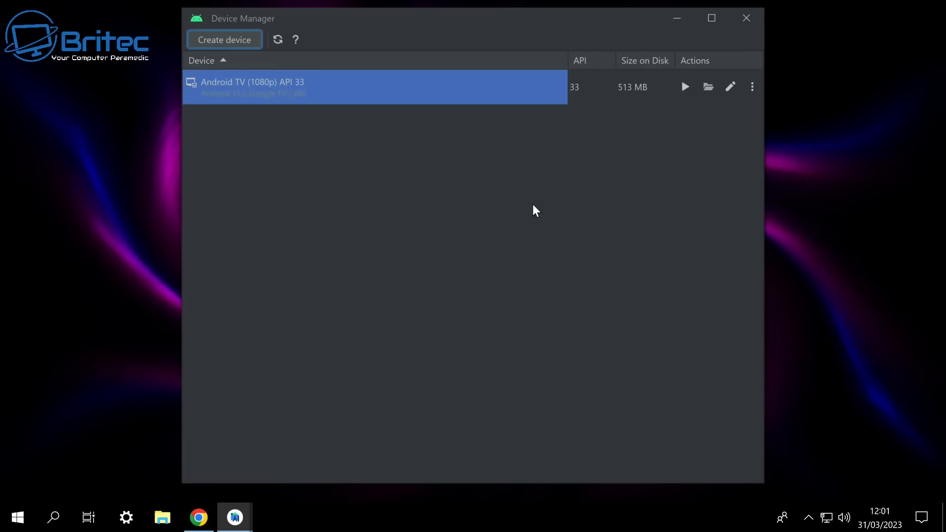
# Launch the Android TV (1080p) API 33 virtual device and allow adb through the firewall on private networks
pyautogui.click(685, 85)
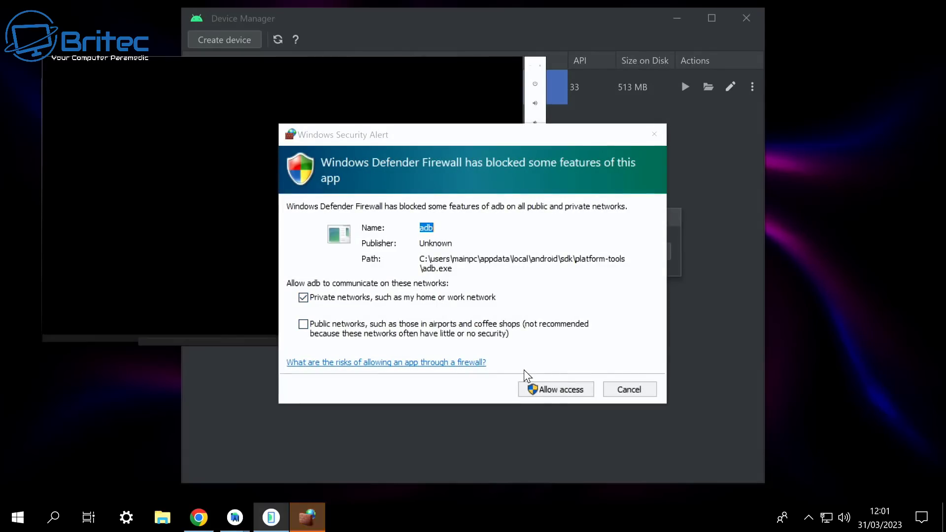
pyautogui.click(551, 390)
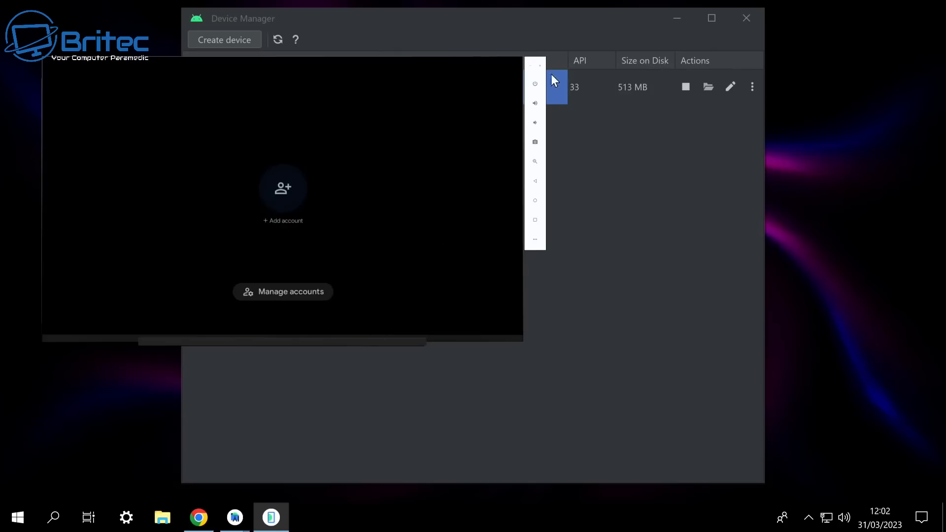
# Magnify the emulator's display with zoom mode and enlarge its window to view the account screen
pyautogui.click(535, 161)
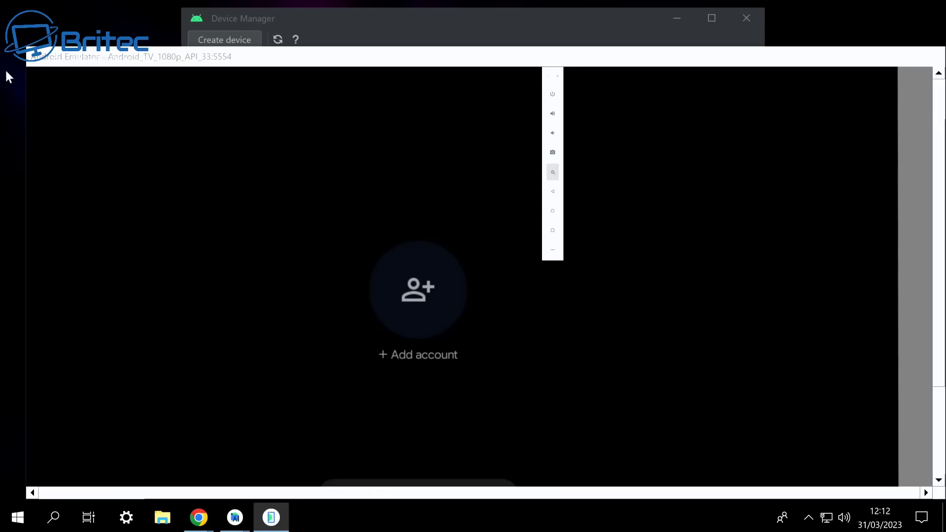
pyautogui.moveTo(27, 47); pyautogui.dragTo(2, 1)
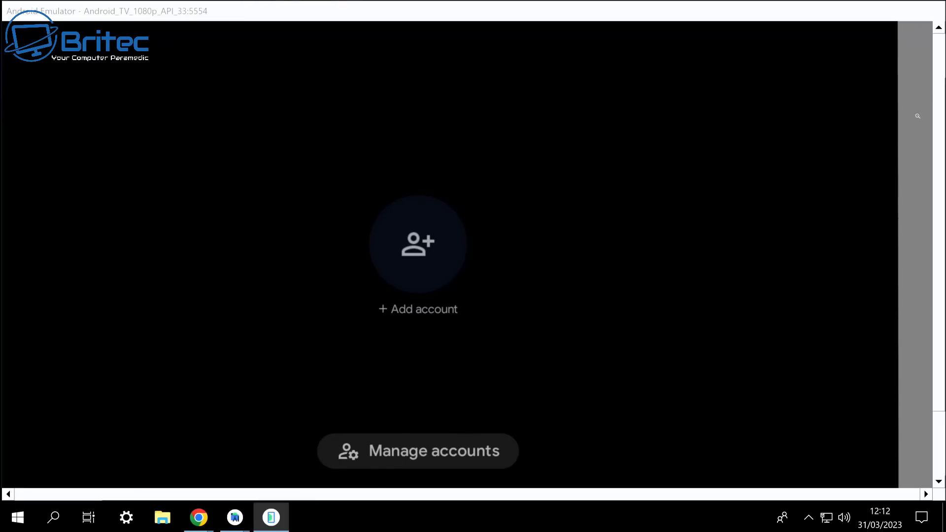
pyautogui.moveTo(944, 111)
pyautogui.mouseDown()
pyautogui.moveTo(919, 110)
pyautogui.moveTo(942, 101)
pyautogui.mouseUp()
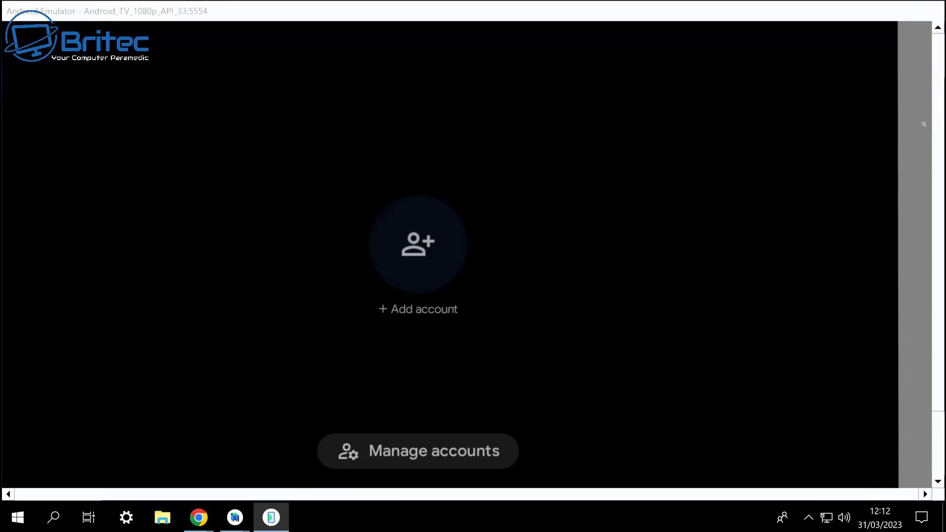
pyautogui.scroll(-1, 943, 373)
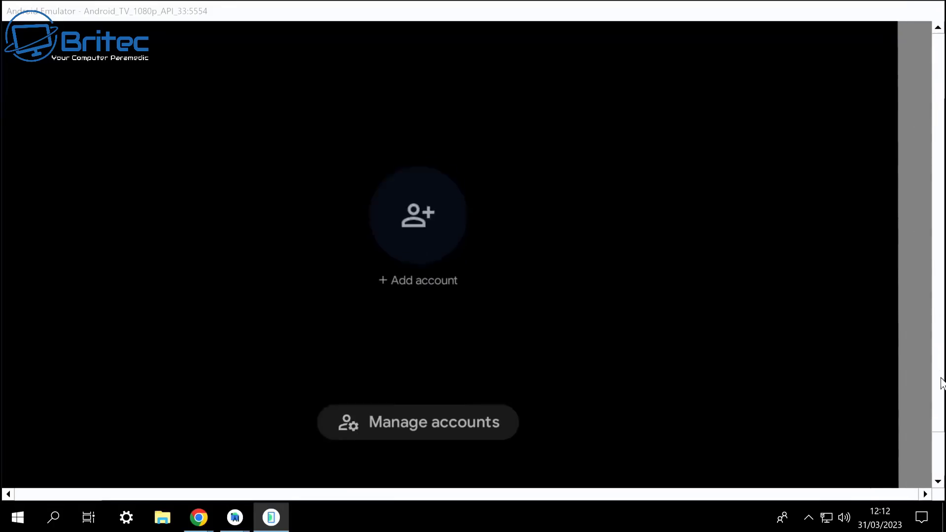
pyautogui.moveTo(942, 373); pyautogui.dragTo(942, 488)
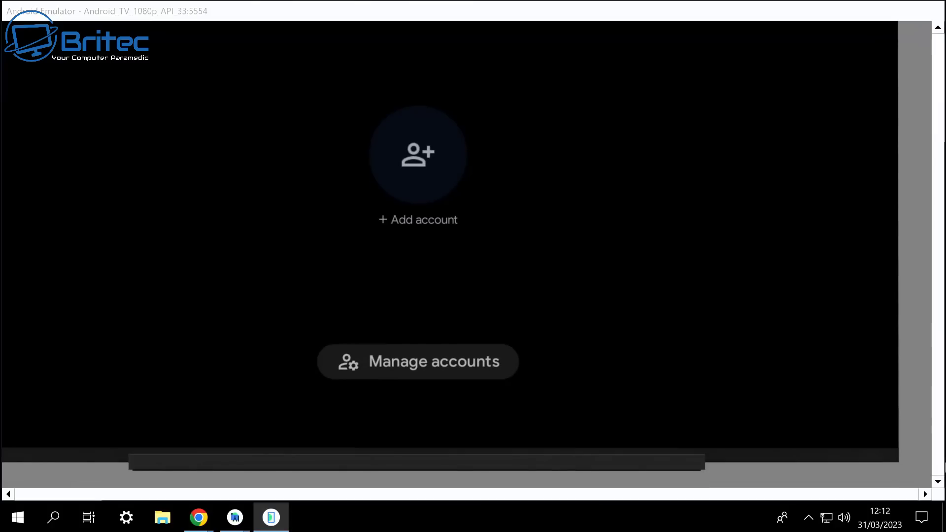
pyautogui.scroll(3, 449, 246)
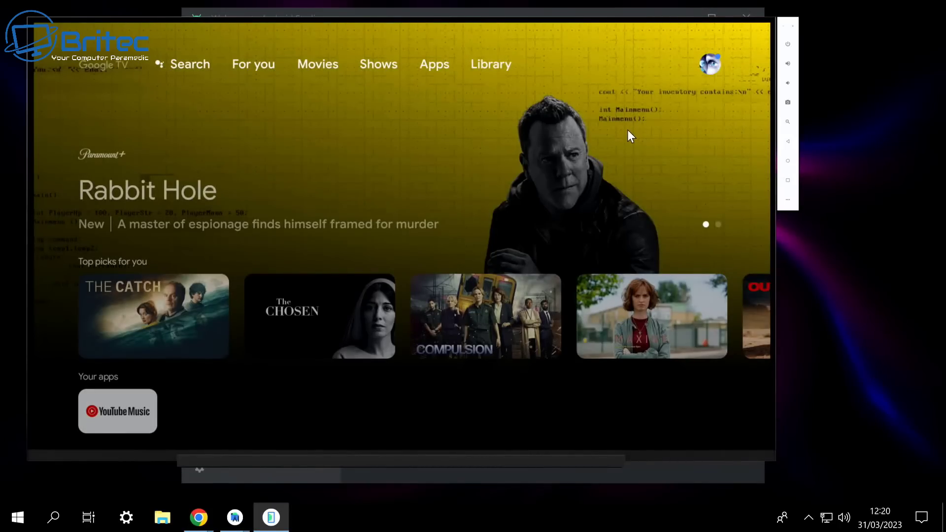
# View the featured item's page, return to the Google TV home screen and show the Apps section
pyautogui.click(627, 161)
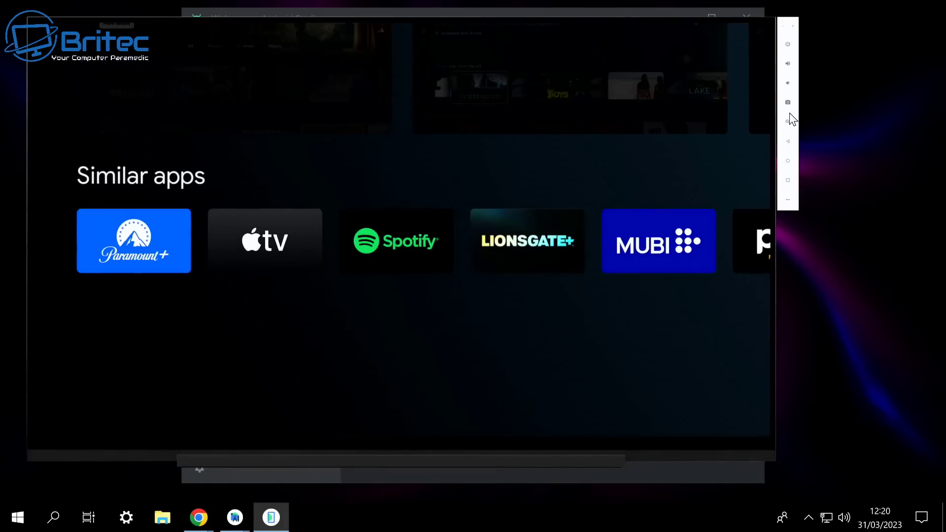
pyautogui.click(787, 141)
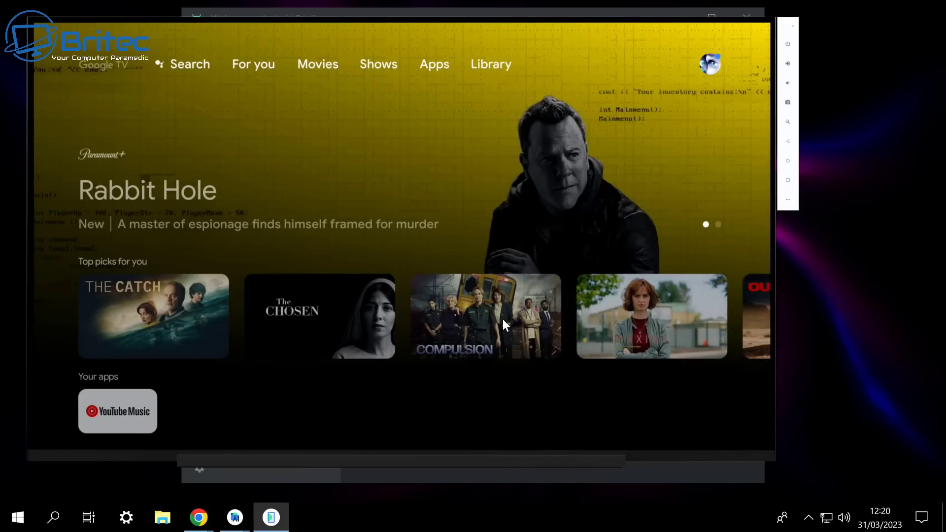
pyautogui.press('Up')
pyautogui.press('Right')
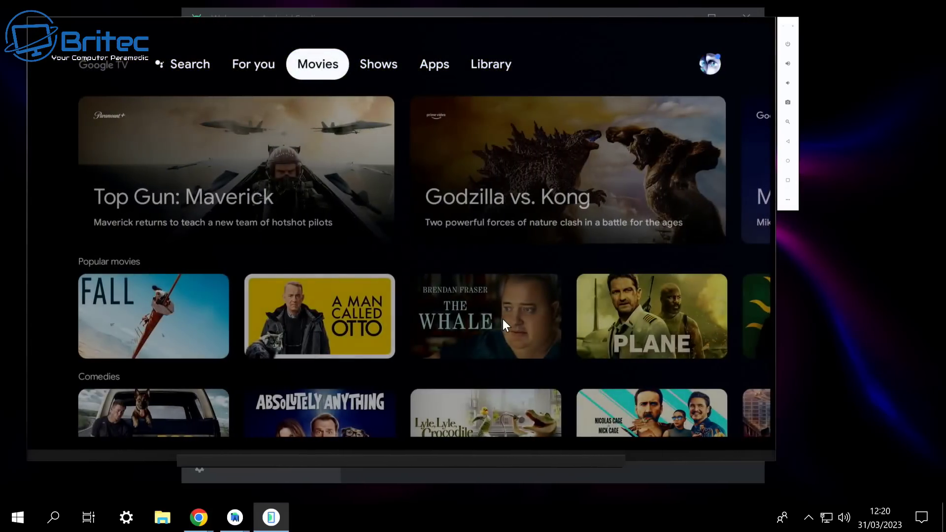
pyautogui.press('Right')
pyautogui.press('Right')
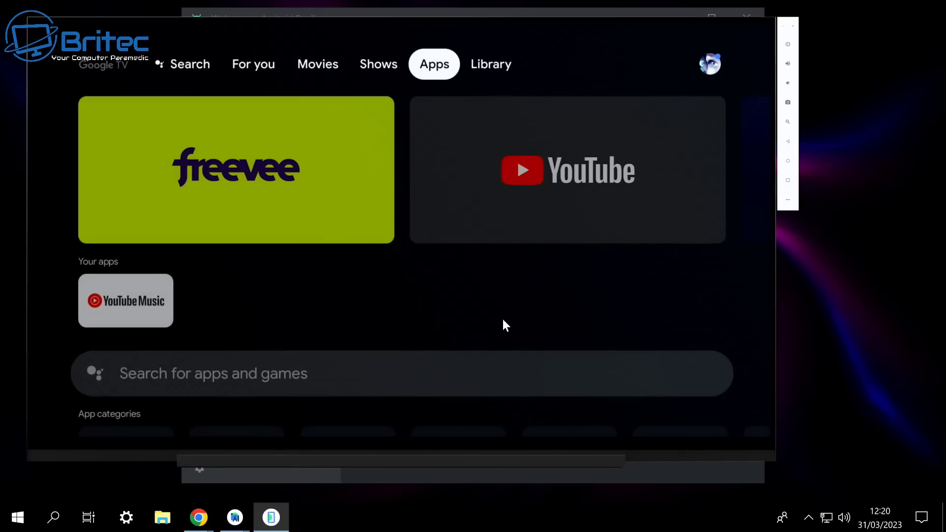
# Install YouTube for Android TV and open it with the signed-in account profile
pyautogui.click(473, 212)
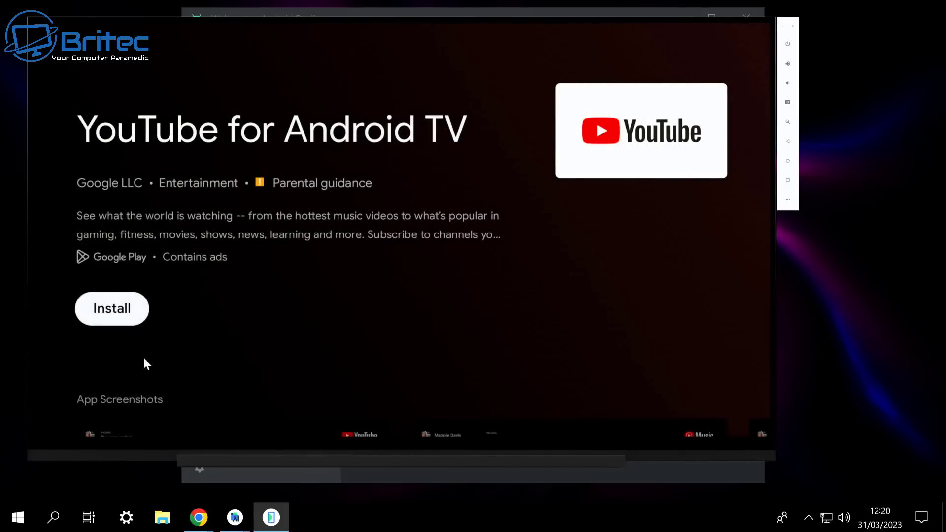
pyautogui.click(110, 316)
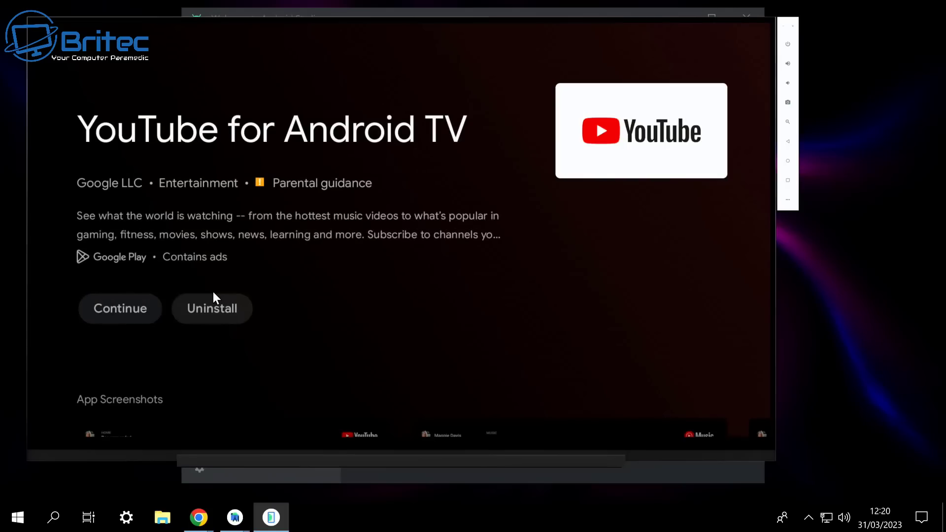
pyautogui.click(129, 298)
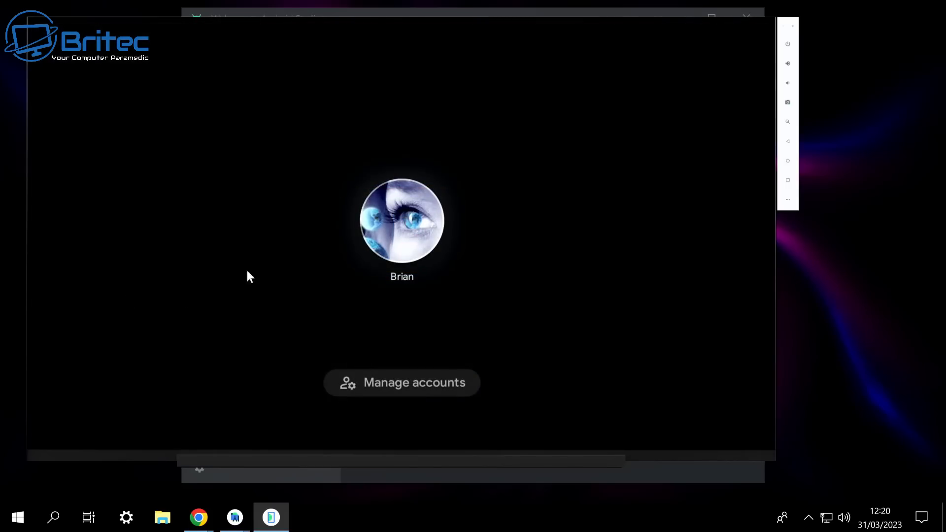
pyautogui.click(402, 207)
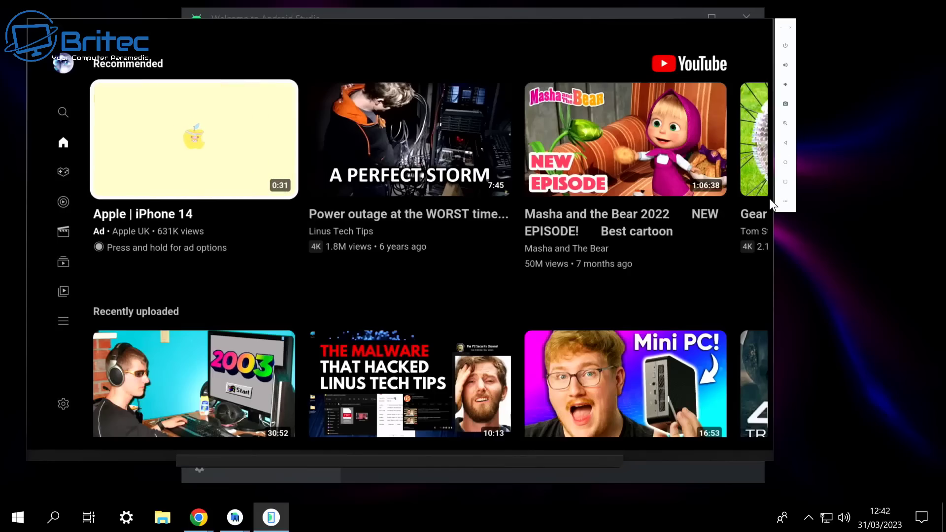
# Browse the video rows on YouTube's home page, from Recommended to Computer Hardware and beyond
pyautogui.scroll(-2, 770, 198)
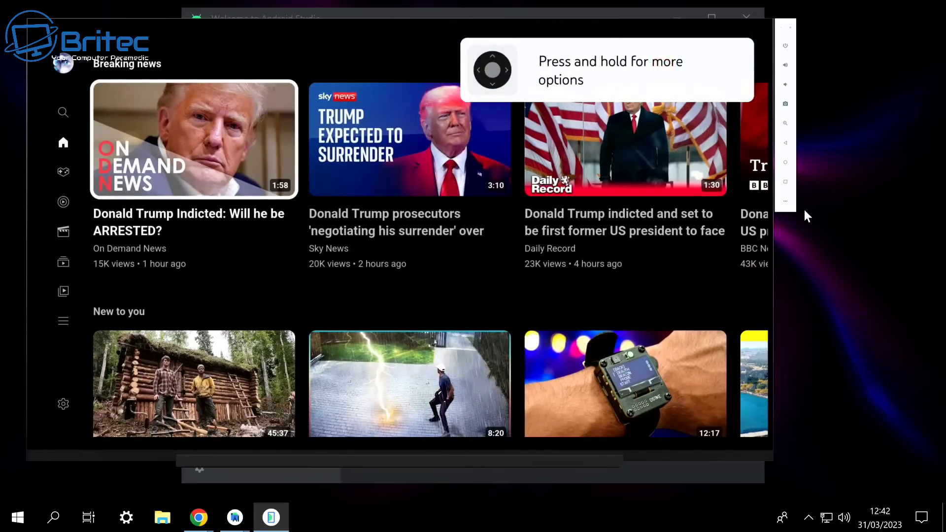
pyautogui.press('Down')
pyautogui.press('Down')
pyautogui.press('Down')
pyautogui.press('Down')
pyautogui.press('Down')
pyautogui.press('Down')
pyautogui.press('Down')
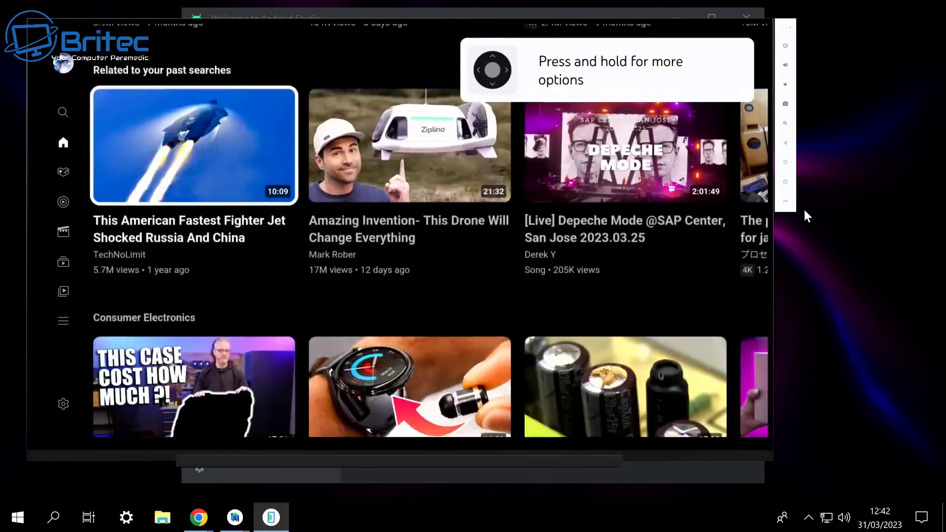
pyautogui.press('Down')
pyautogui.press('Down')
pyautogui.press('Down')
pyautogui.press('Down')
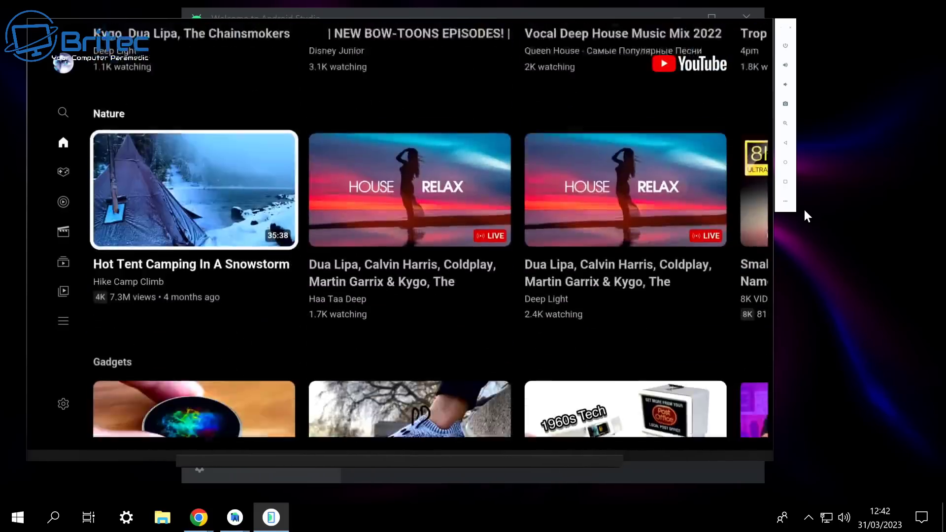
pyautogui.press('Down')
pyautogui.press('Down')
pyautogui.press('Down')
pyautogui.press('Down')
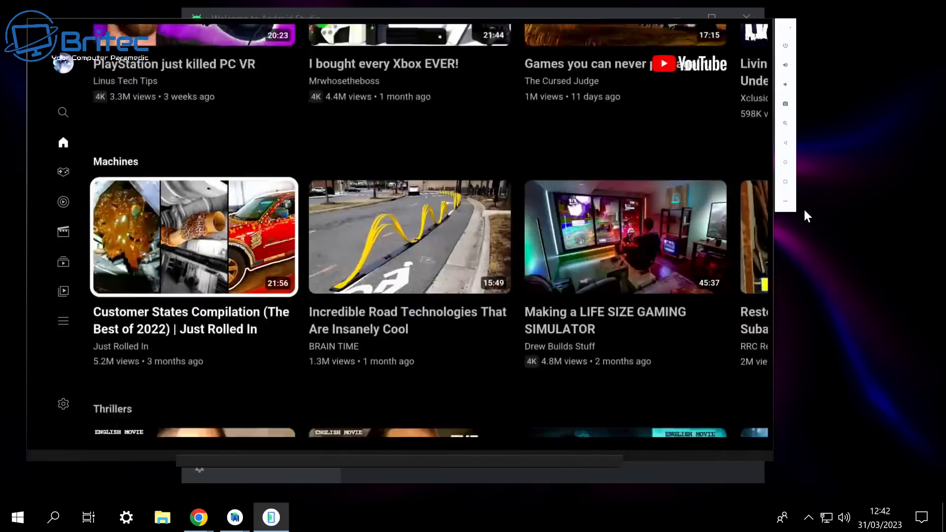
pyautogui.press('Down')
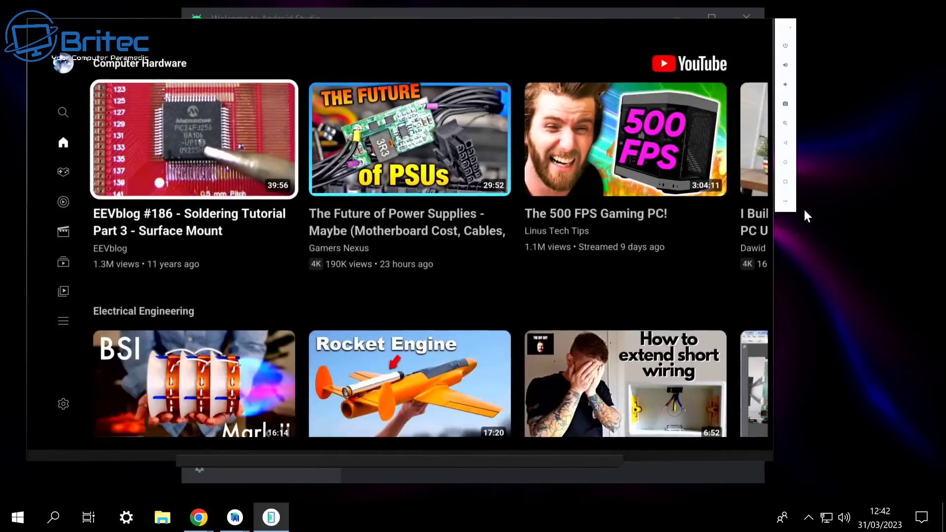
pyautogui.press('Down')
pyautogui.press('Left')
# Return to the Google TV home screen and look through its recommendation rows down to Monster films
pyautogui.click(786, 163)
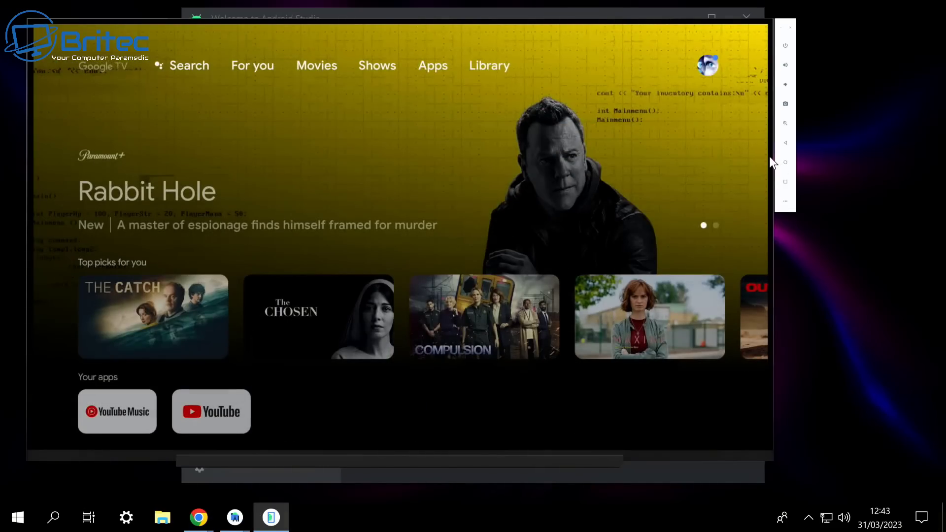
pyautogui.press('Down')
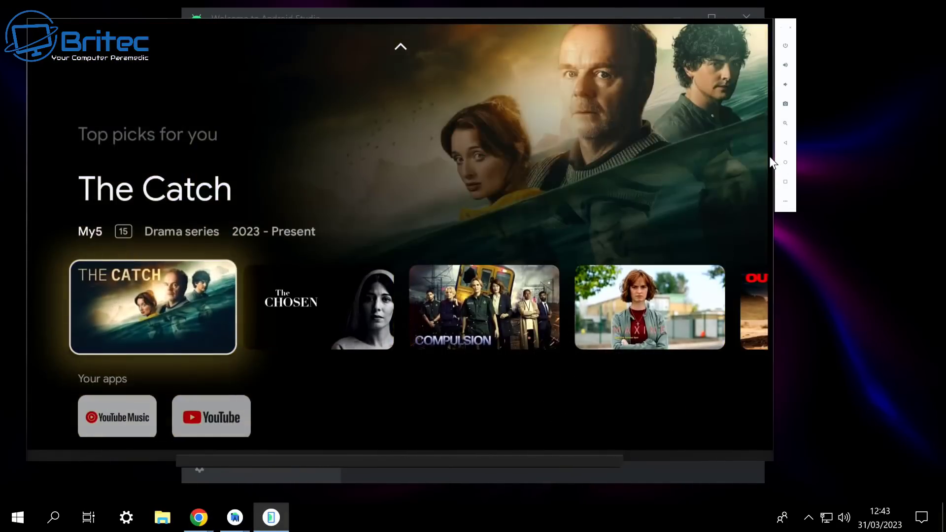
pyautogui.press('Down')
pyautogui.press('Down')
pyautogui.press('Down')
pyautogui.press('Down')
pyautogui.press('Down')
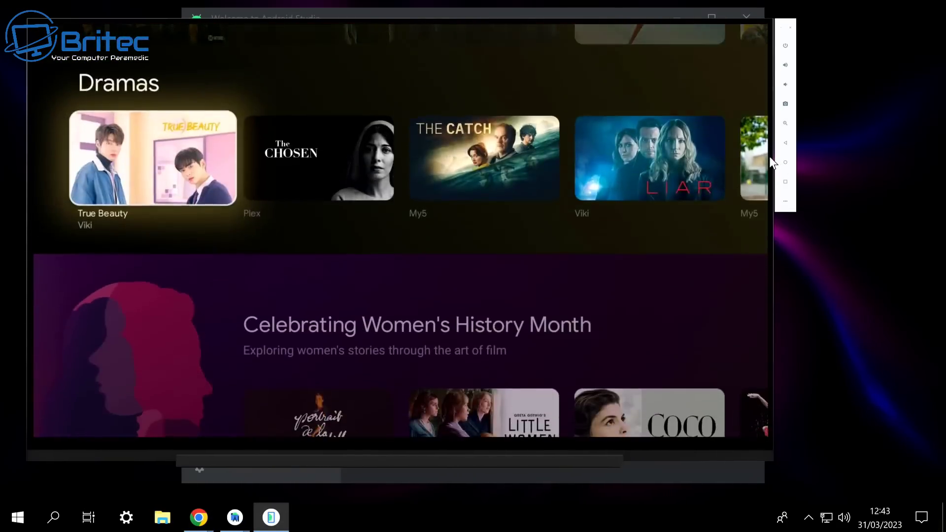
pyautogui.press('Down')
pyautogui.press('Down')
pyautogui.press('Down')
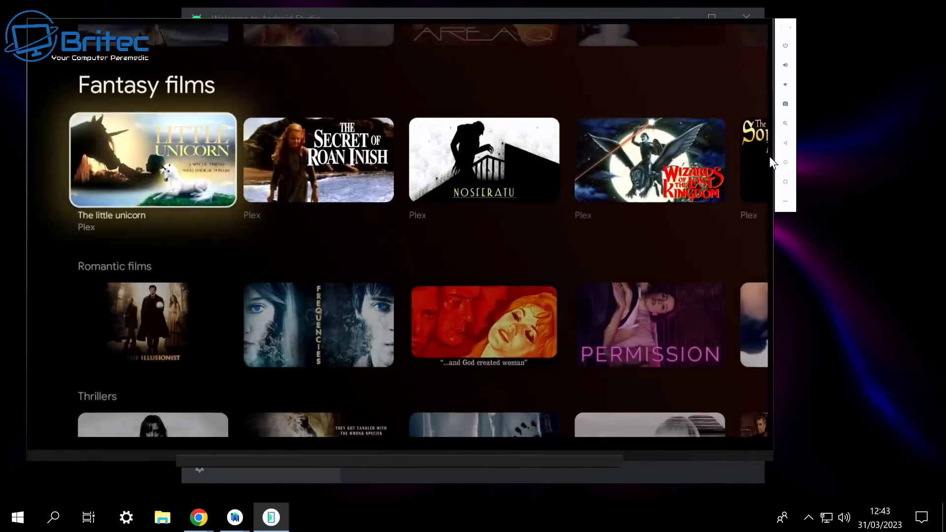
pyautogui.press('Down')
pyautogui.press('Down')
pyautogui.press('Down')
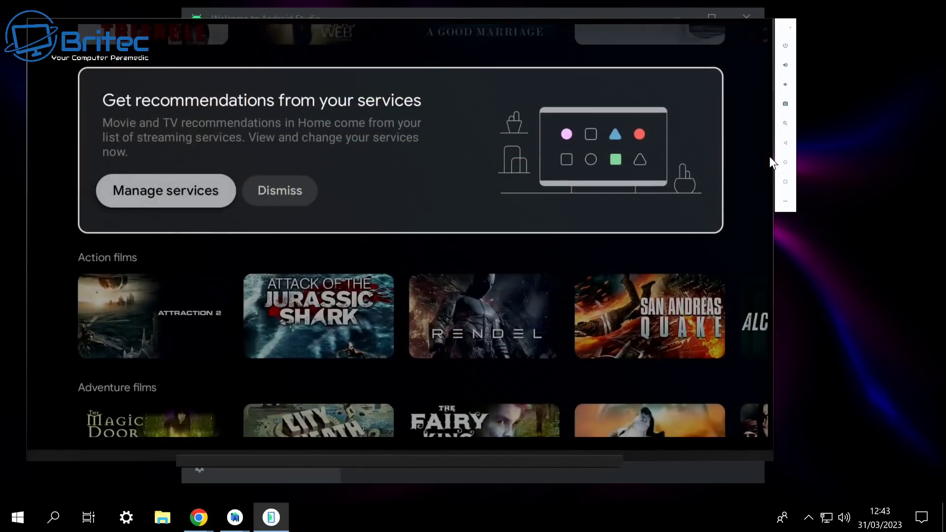
pyautogui.press('Down')
pyautogui.press('Down')
pyautogui.press('Down')
pyautogui.press('Down')
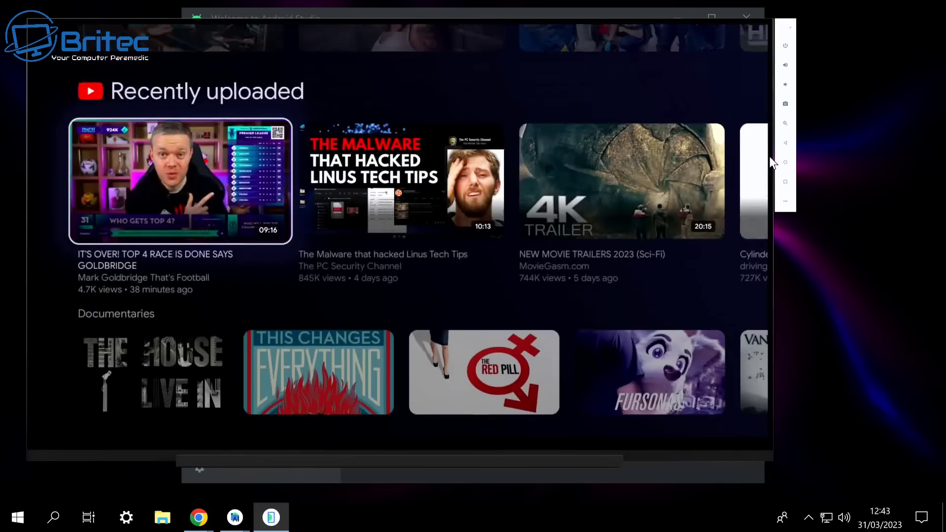
pyautogui.press('Down')
pyautogui.press('Down')
pyautogui.press('Down')
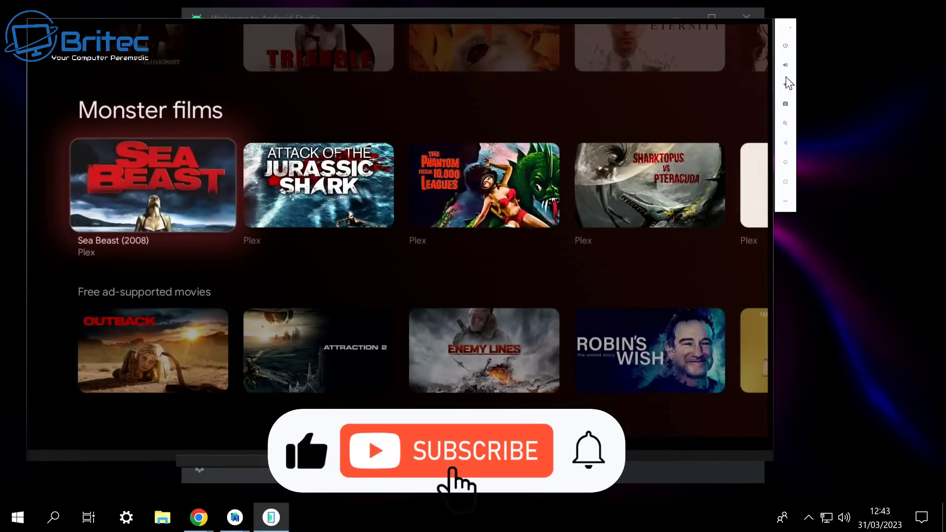
# Power off the virtual TV, and close both the emulator and the Android Studio welcome window
pyautogui.click(785, 45)
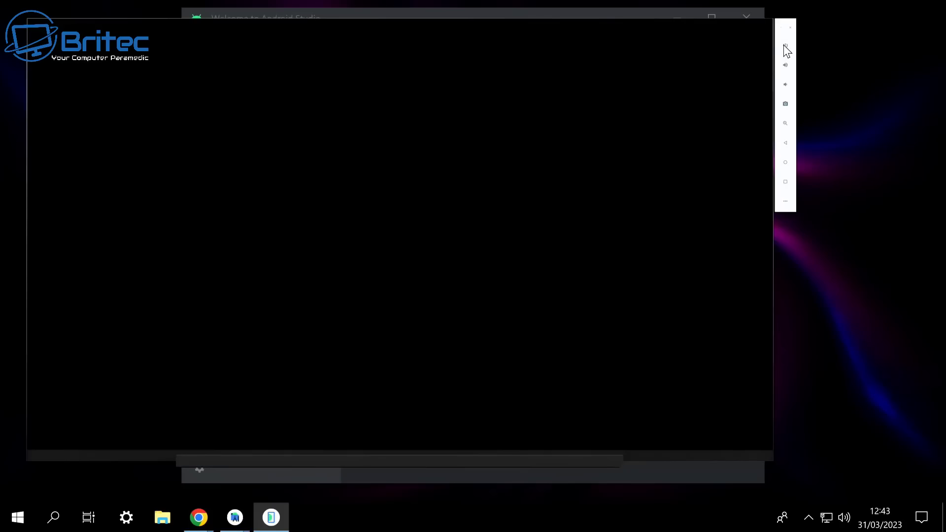
pyautogui.click(790, 28)
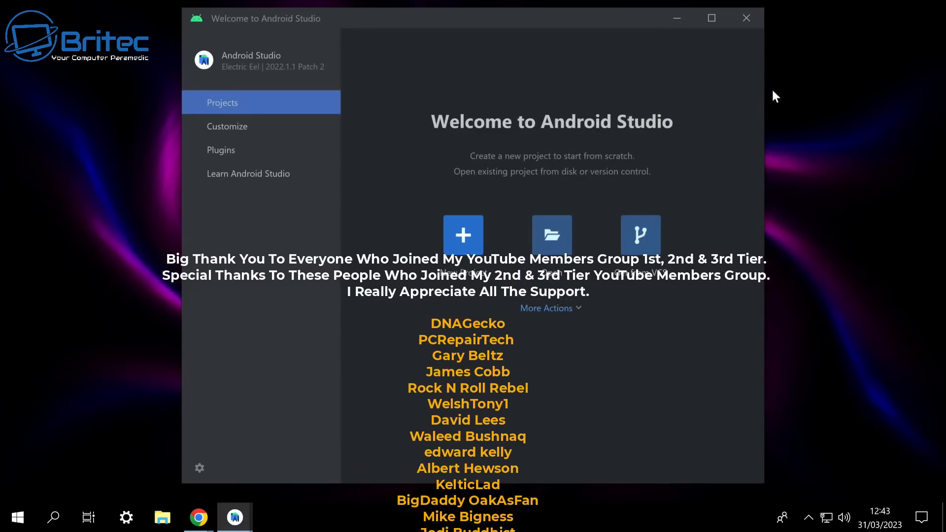
pyautogui.click(747, 16)
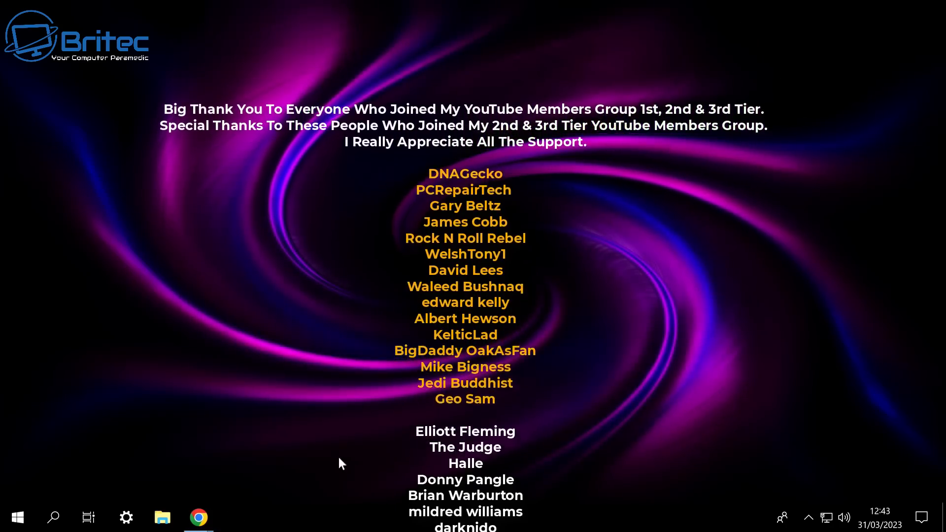